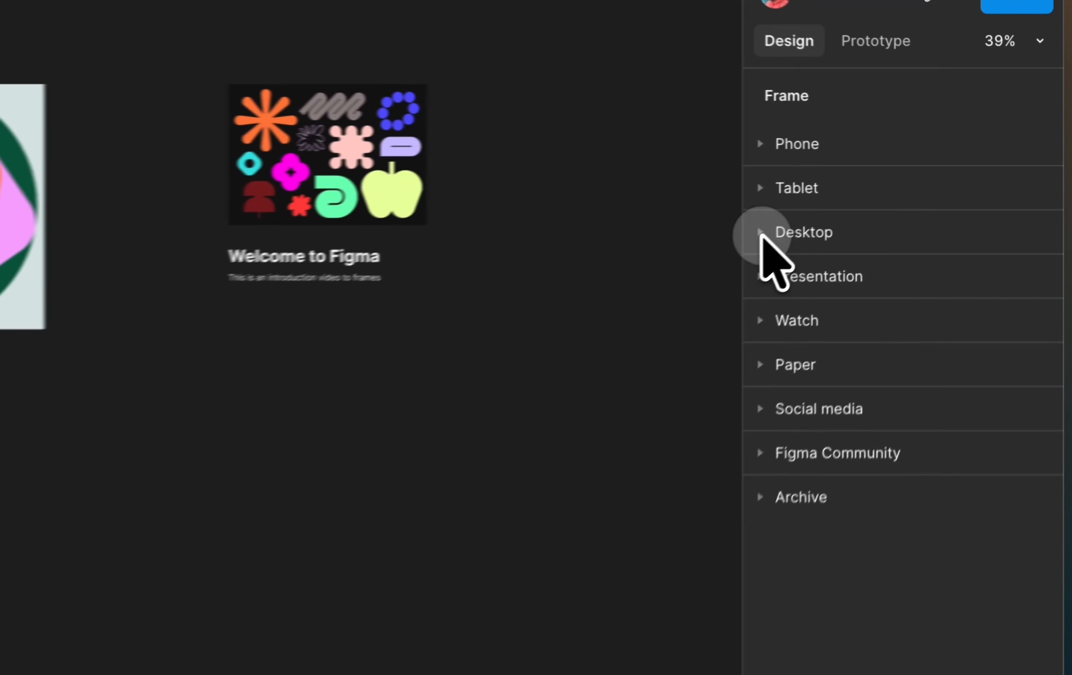
Add a frame from the 1440 × 1024 Desktop preset and place it below the existing texts and images.
click(906, 178)
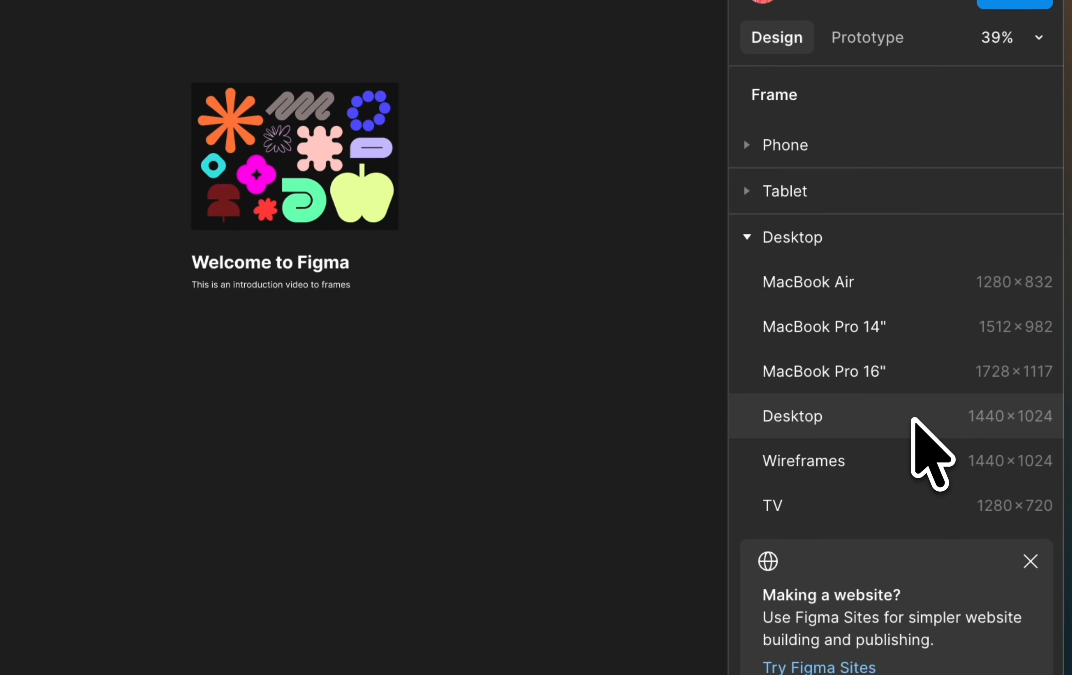
click(914, 422)
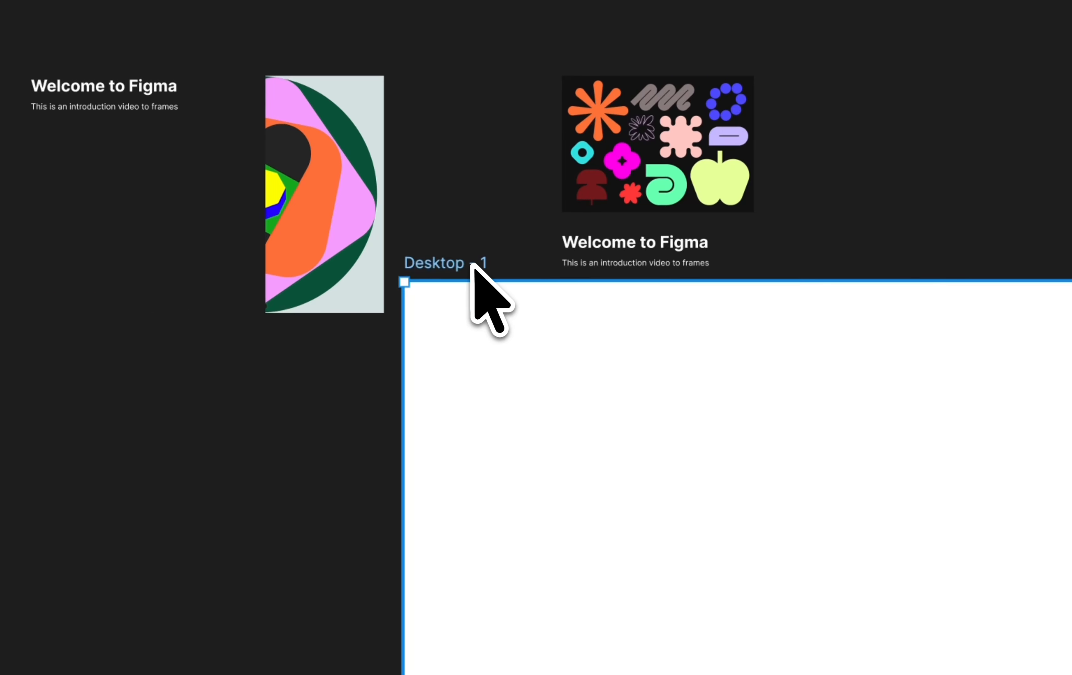
drag(471, 263, 44, 366)
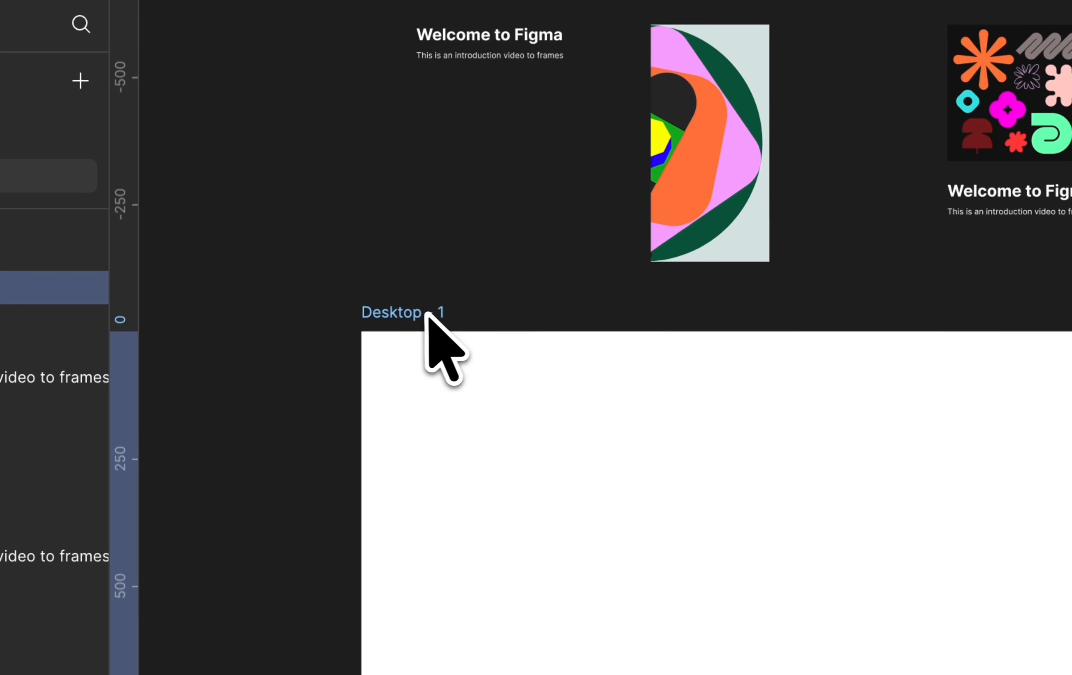
drag(426, 314, 416, 314)
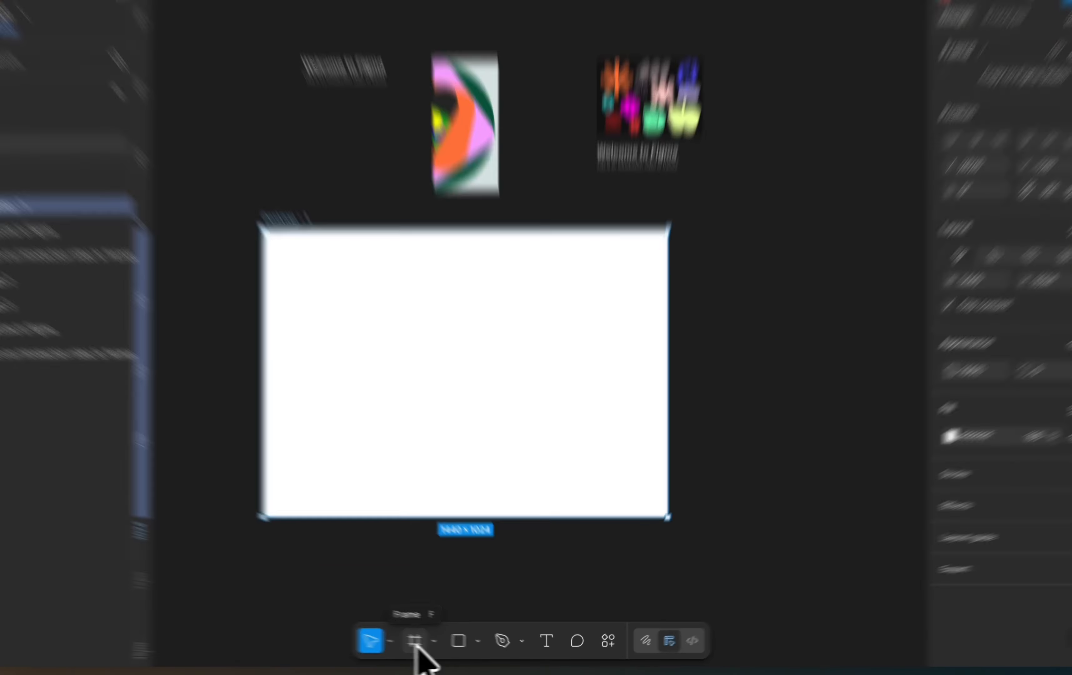
Add a 393 × 852 frame from the iPhone 16 preset and align it beside the Desktop frame.
click(430, 644)
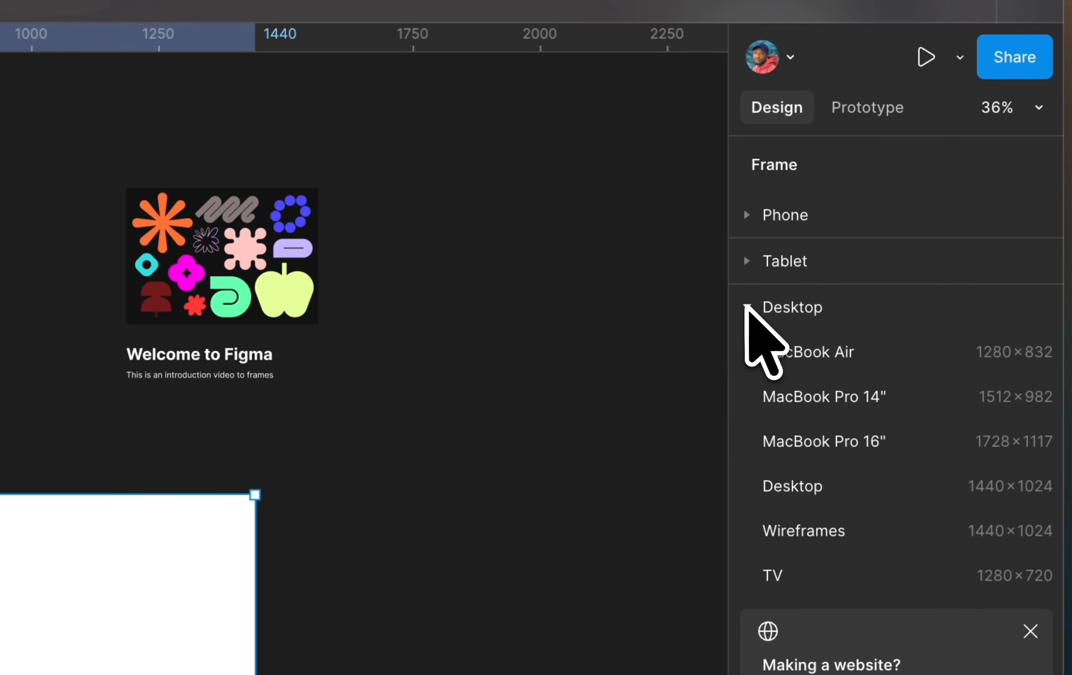
click(748, 245)
click(748, 153)
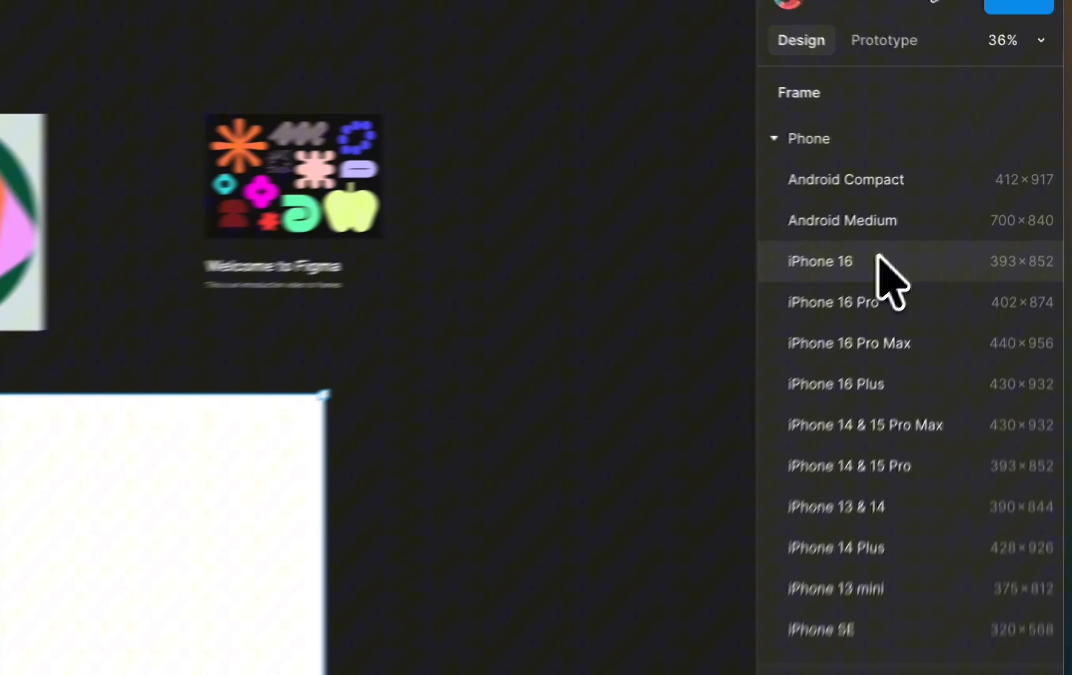
click(960, 198)
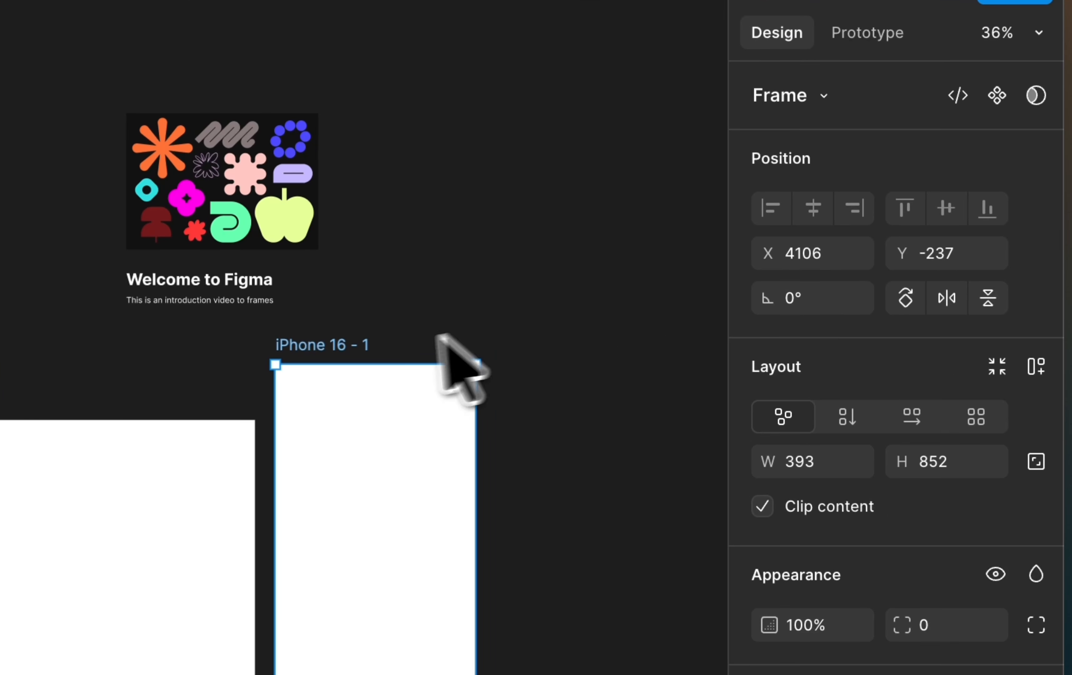
drag(347, 342, 376, 396)
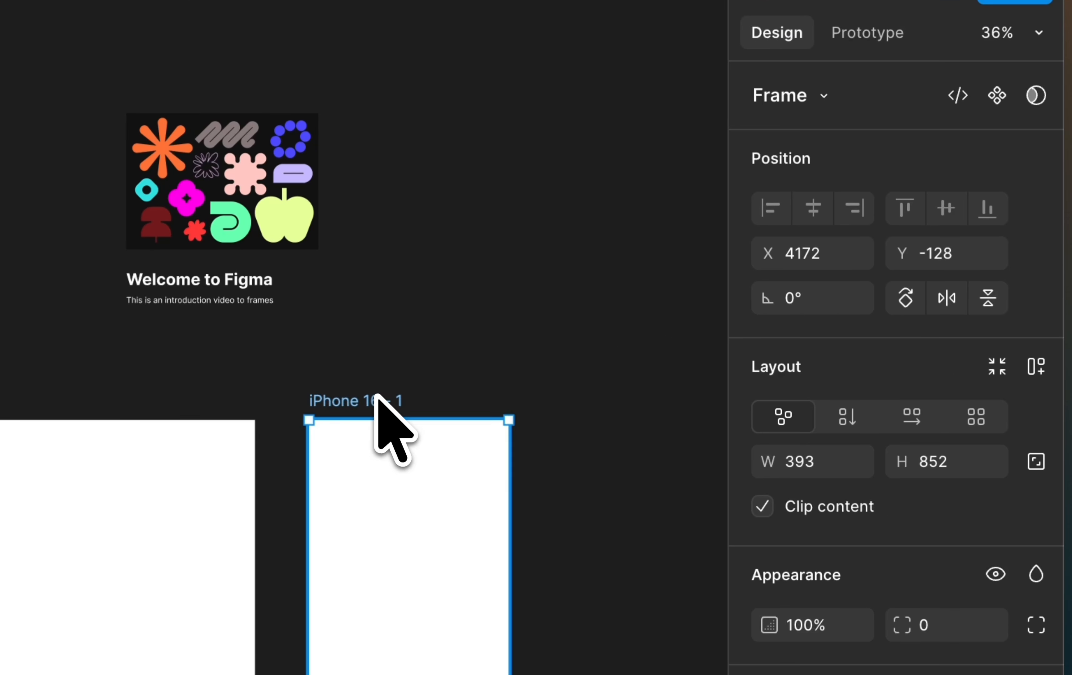
scroll(159, 473, right, 8)
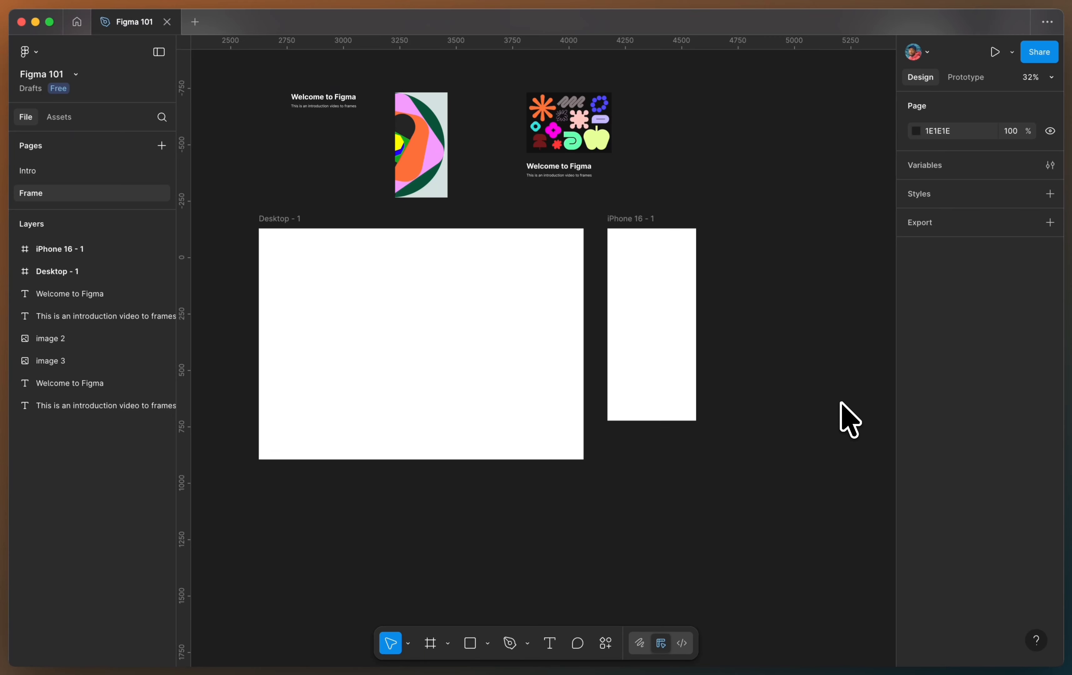
Draw a custom frame of about 359 × 512 beside the iPhone 16 frame, with their upper edges aligned.
click(431, 643)
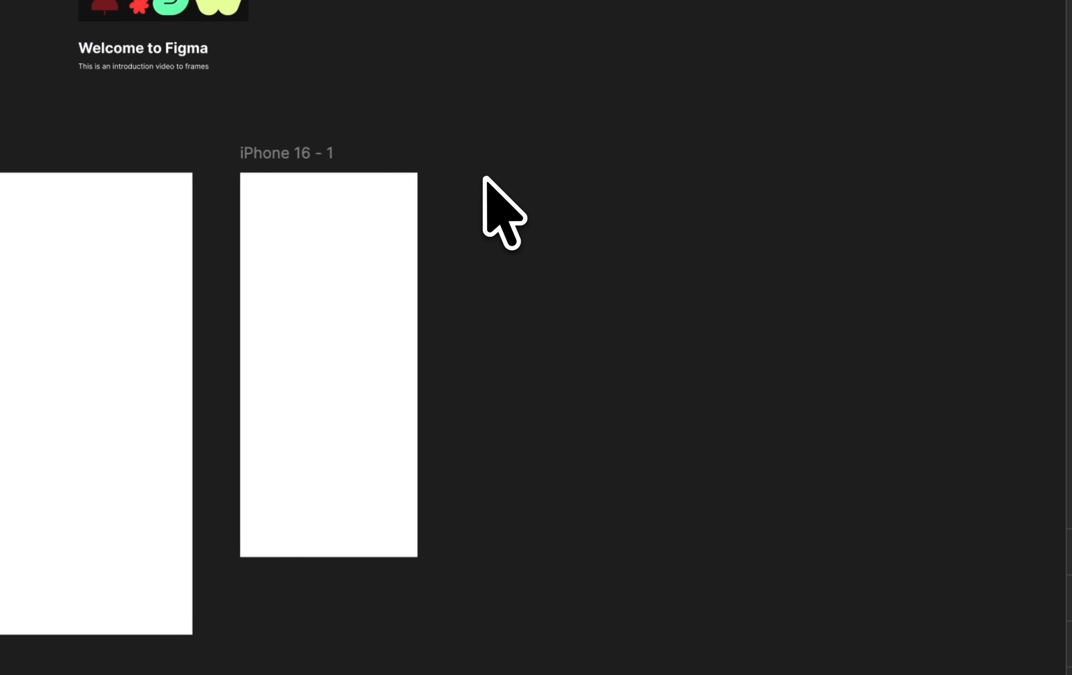
drag(557, 178, 715, 397)
drag(643, 392, 646, 403)
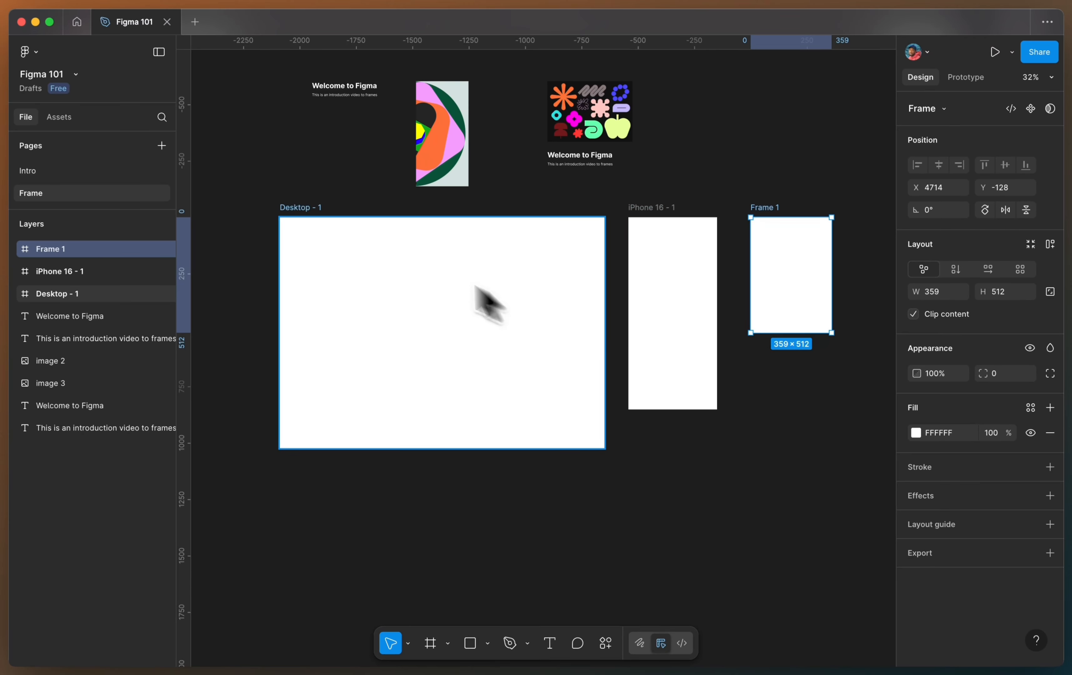
Try enlarging the Desktop frame to about 1868 × 1373, and undo both size changes.
click(316, 211)
drag(453, 448, 453, 527)
drag(605, 364, 702, 365)
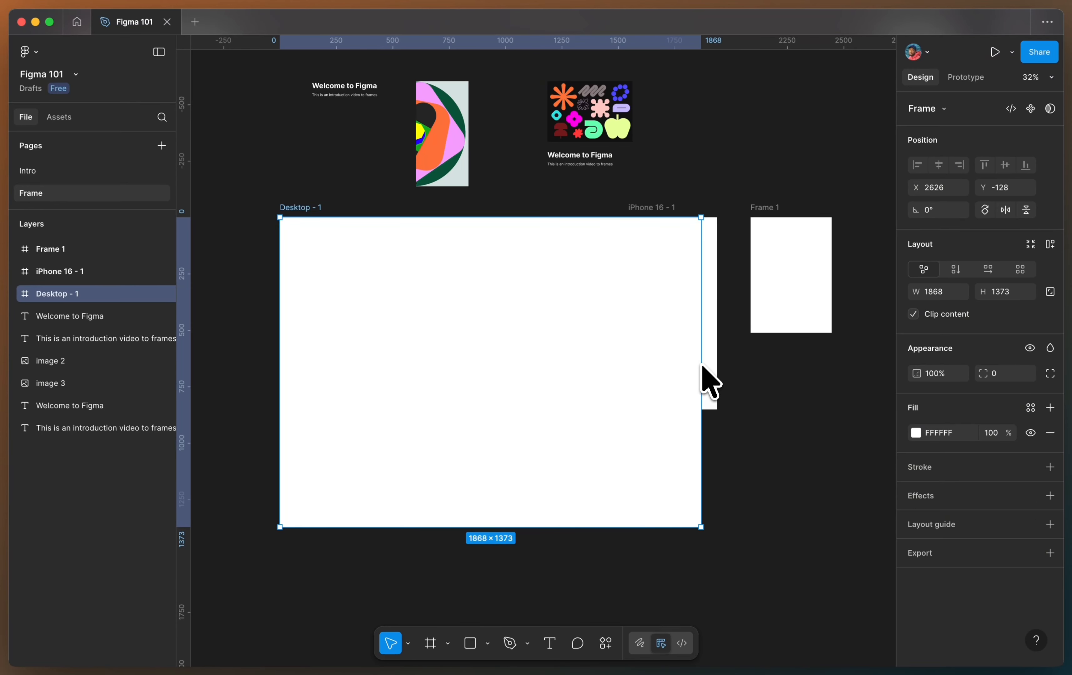
key(super+z)
key(super+z)
Enlarge the custom Frame 1 freehand to about 938 × 828.
click(764, 208)
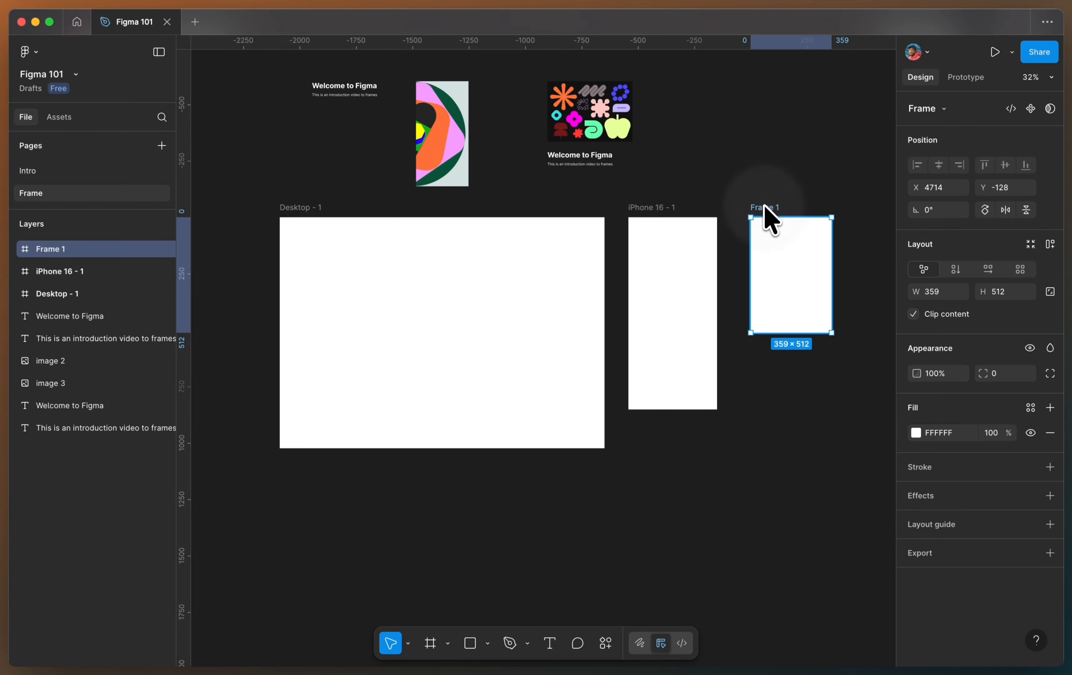
scroll(754, 232, right, 5)
drag(700, 257, 831, 250)
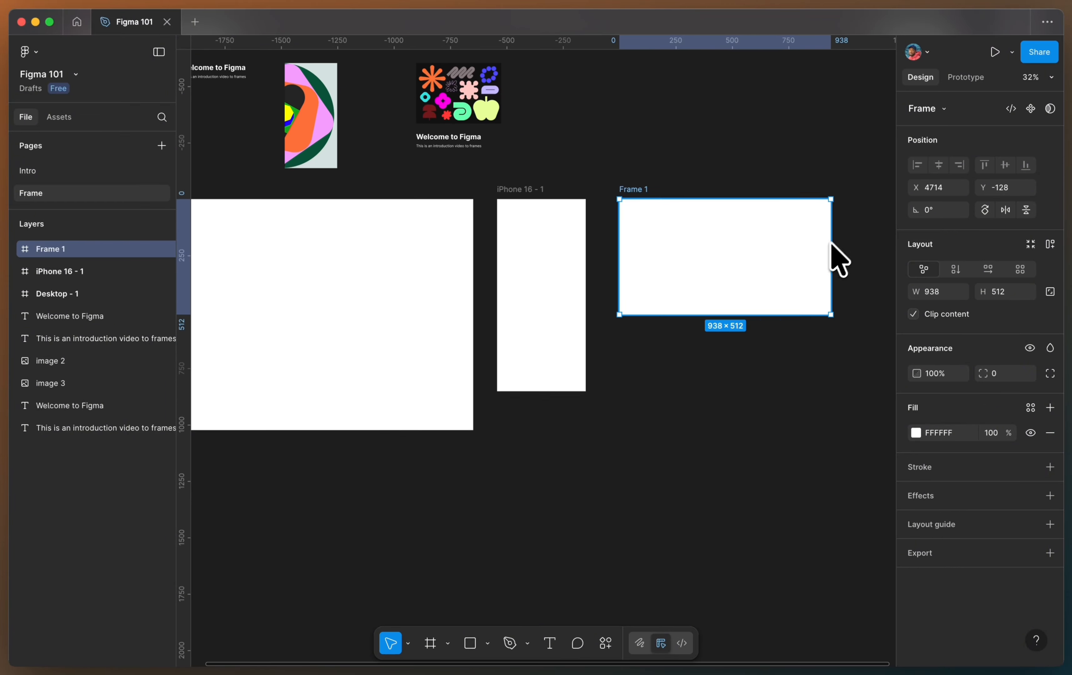
drag(756, 315, 754, 387)
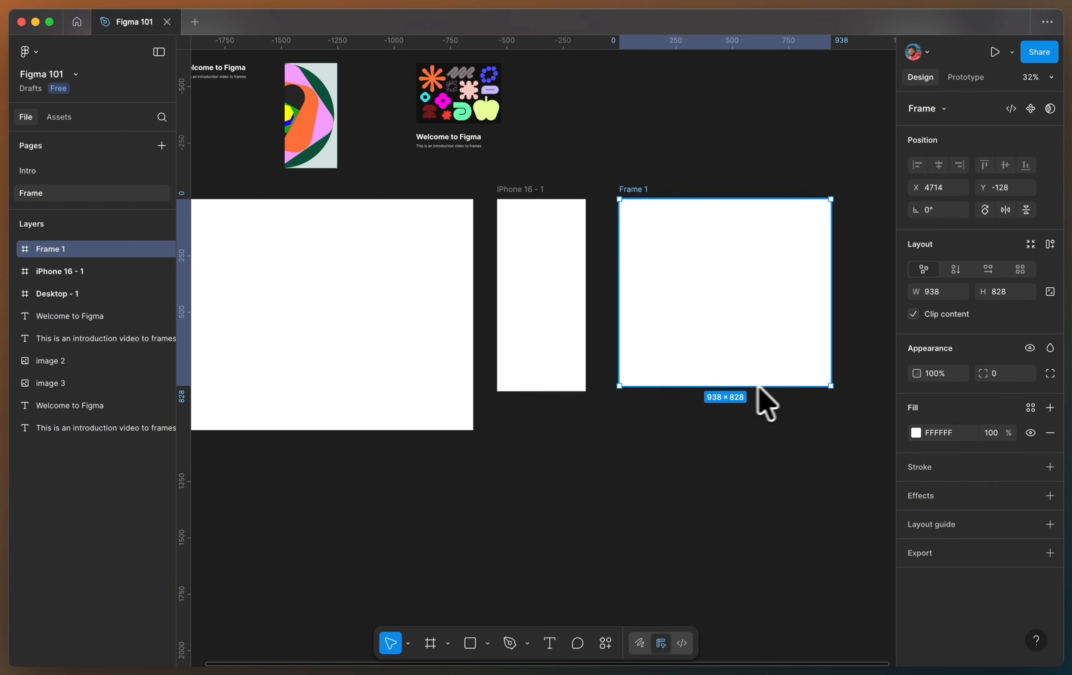
Set Frame 1's width to 320 and its height to 480.
click(937, 292)
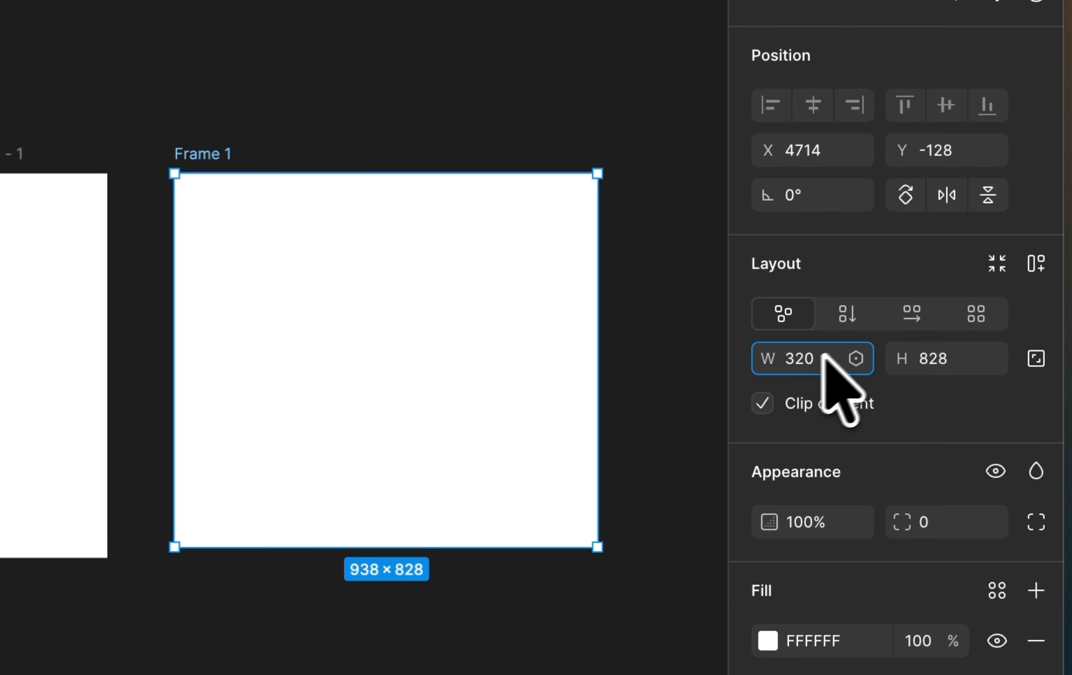
click(946, 355)
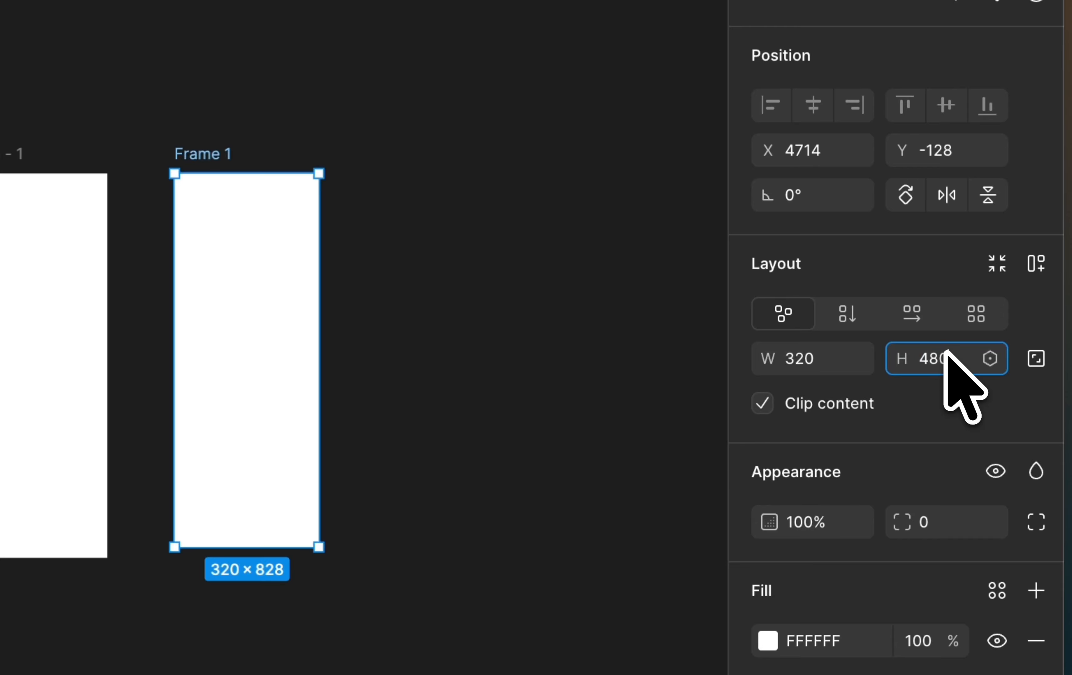
key(Return)
click(483, 216)
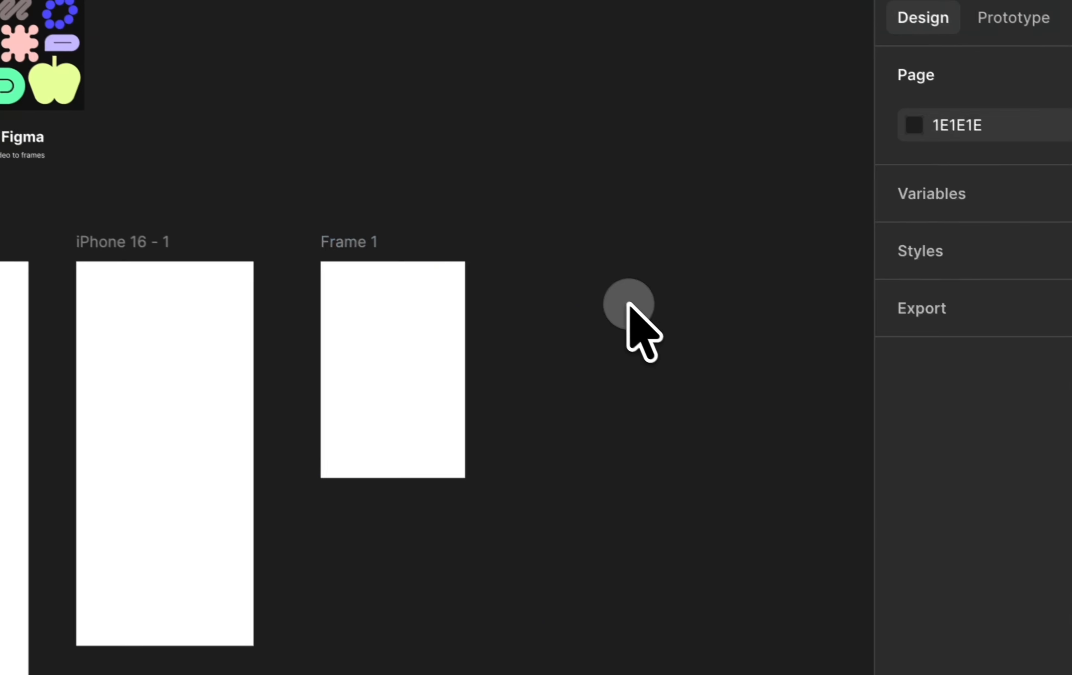
Move Frame 1 slightly closer to the iPhone 16 frame, to about X 4689.
scroll(625, 303, left, 4)
click(548, 293)
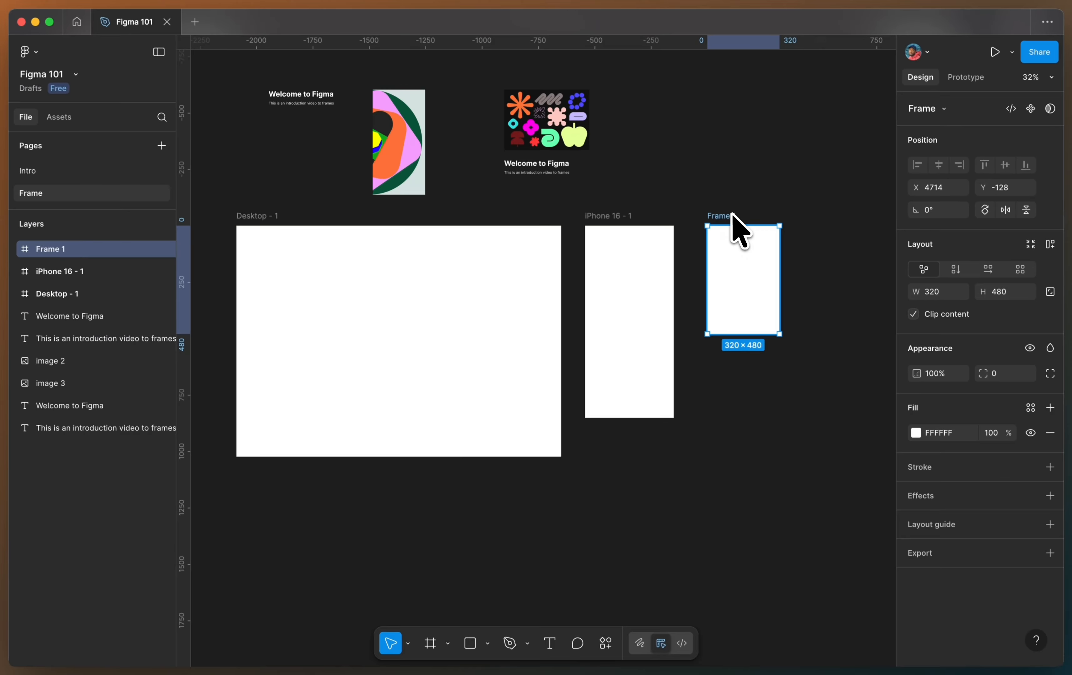
scroll(781, 268, down, 1)
click(808, 286)
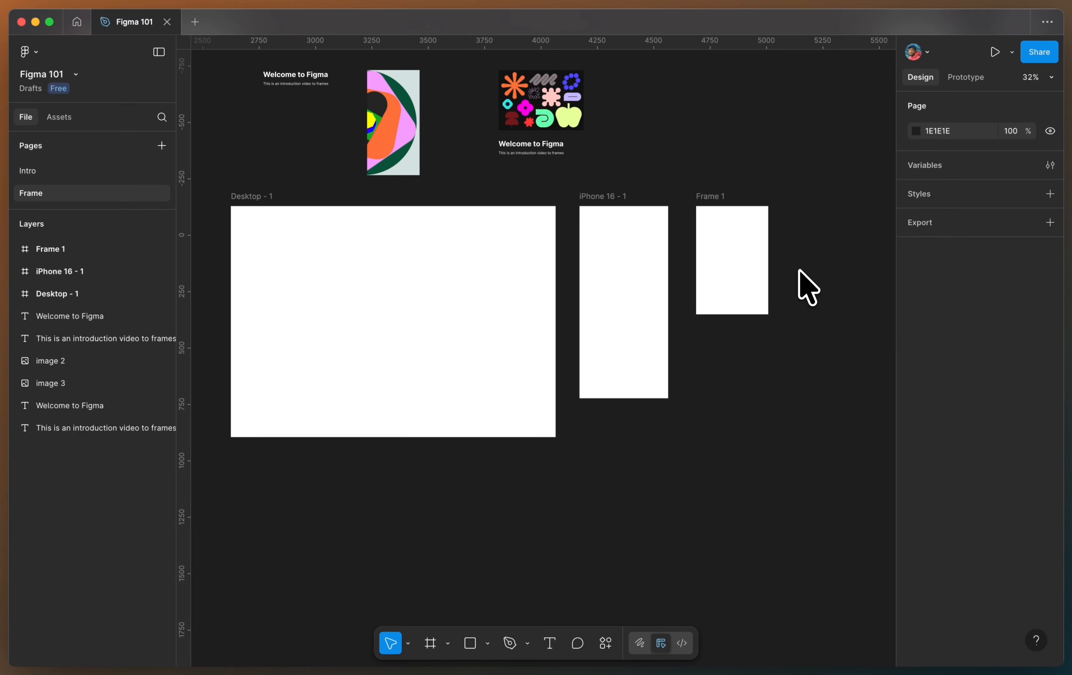
Move the half-circle abstract artwork image into Frame 1, roughly centred.
click(398, 117)
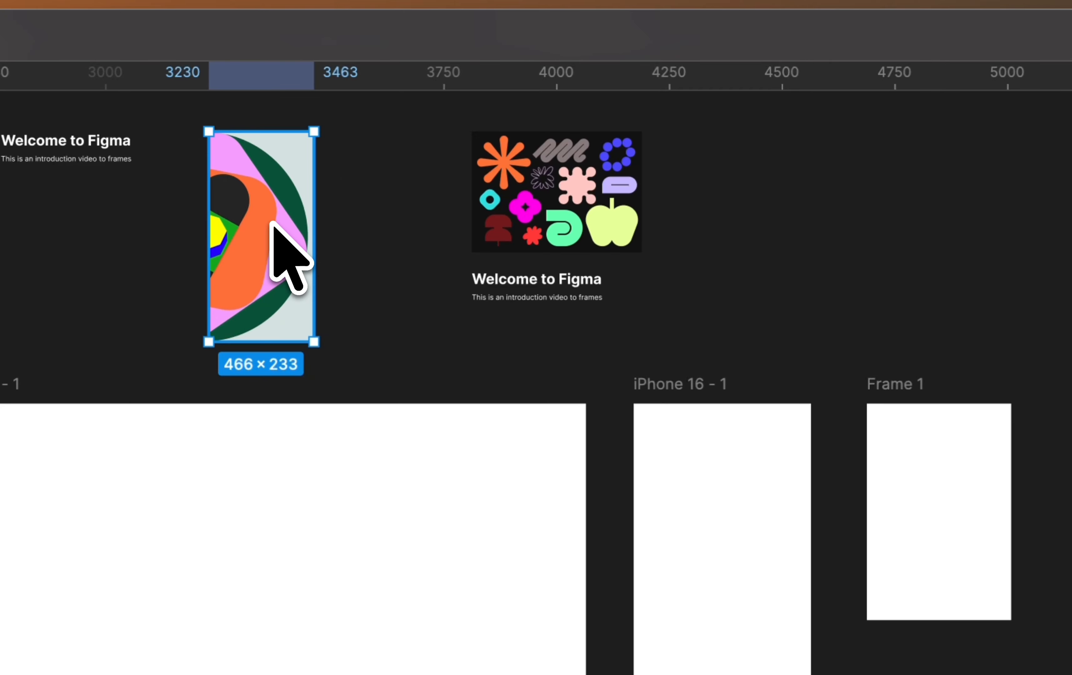
drag(271, 223, 950, 479)
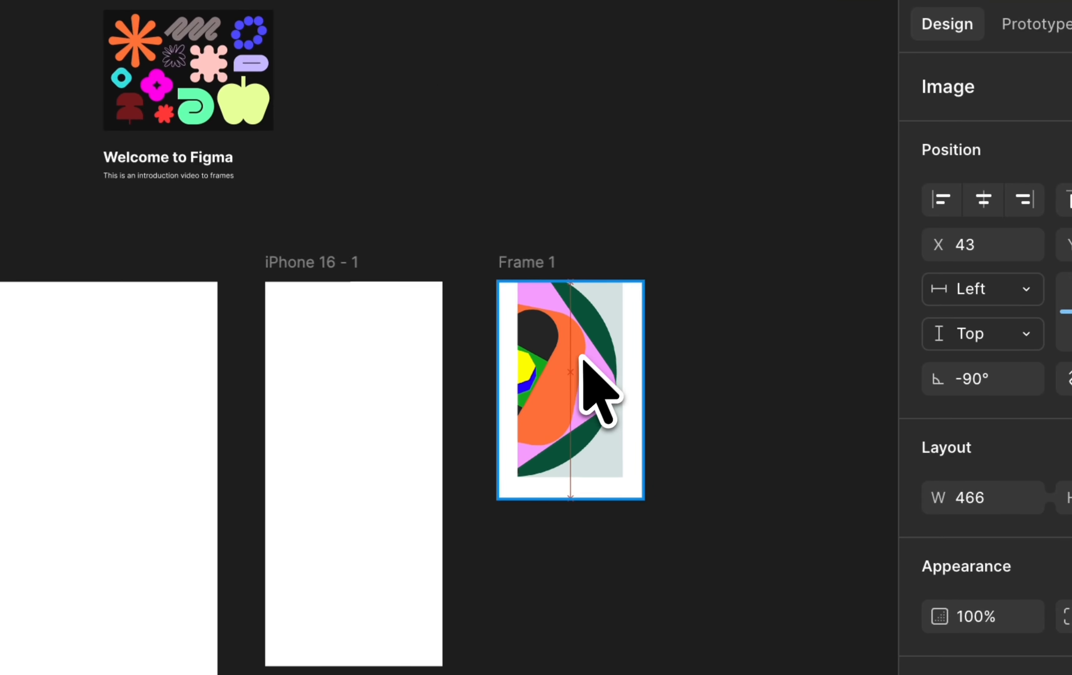
drag(581, 356, 579, 358)
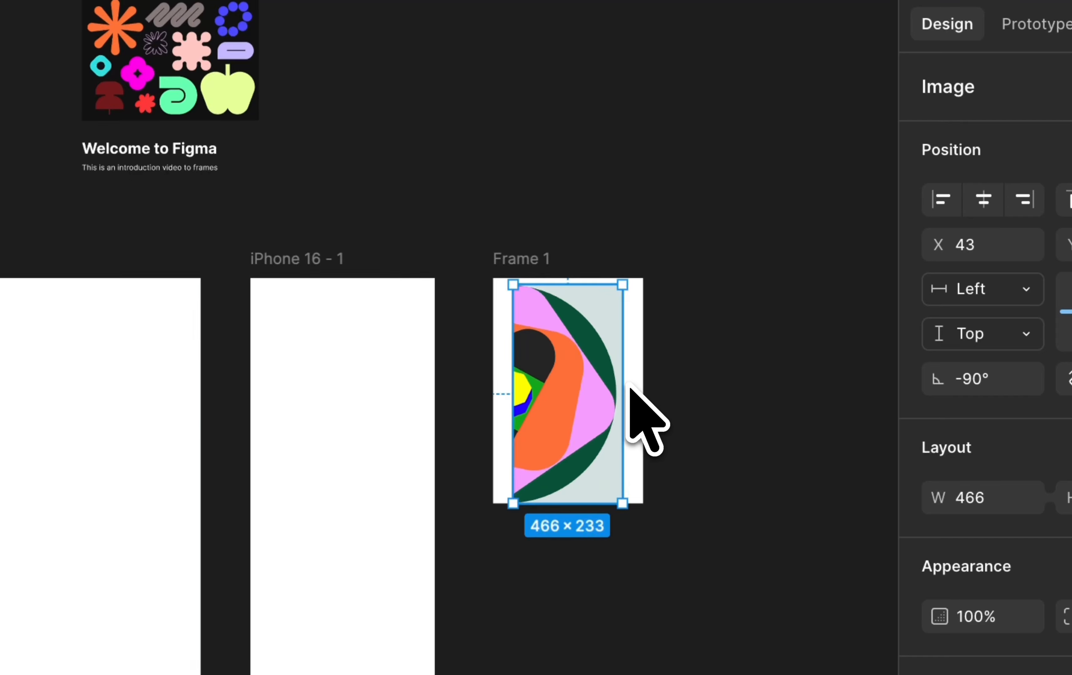
Enlarge the image from two opposite corners until it covers all of Frame 1.
scroll(627, 384, up, 5)
scroll(627, 385, right, 3)
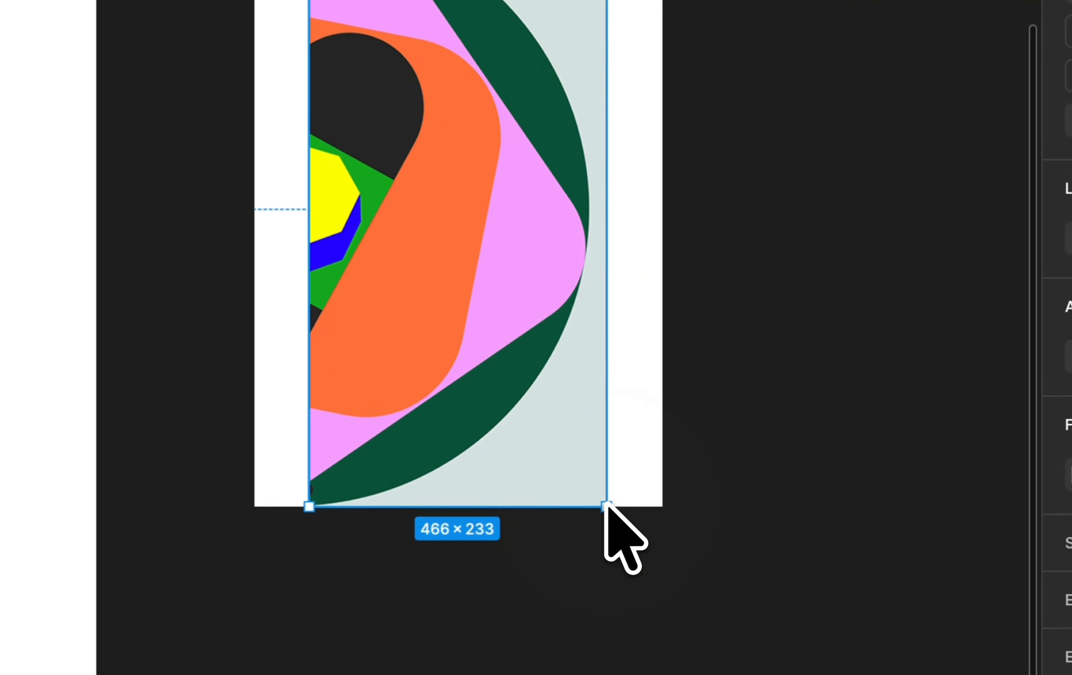
drag(677, 448, 706, 477)
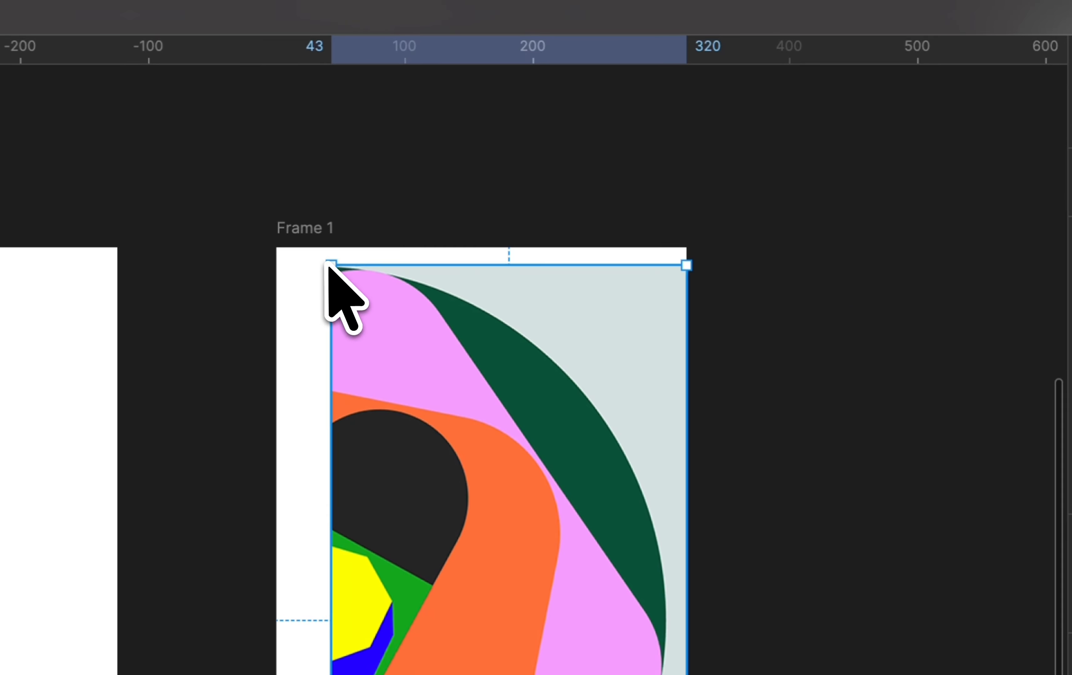
drag(329, 264, 277, 218)
click(792, 318)
scroll(789, 316, down, 2)
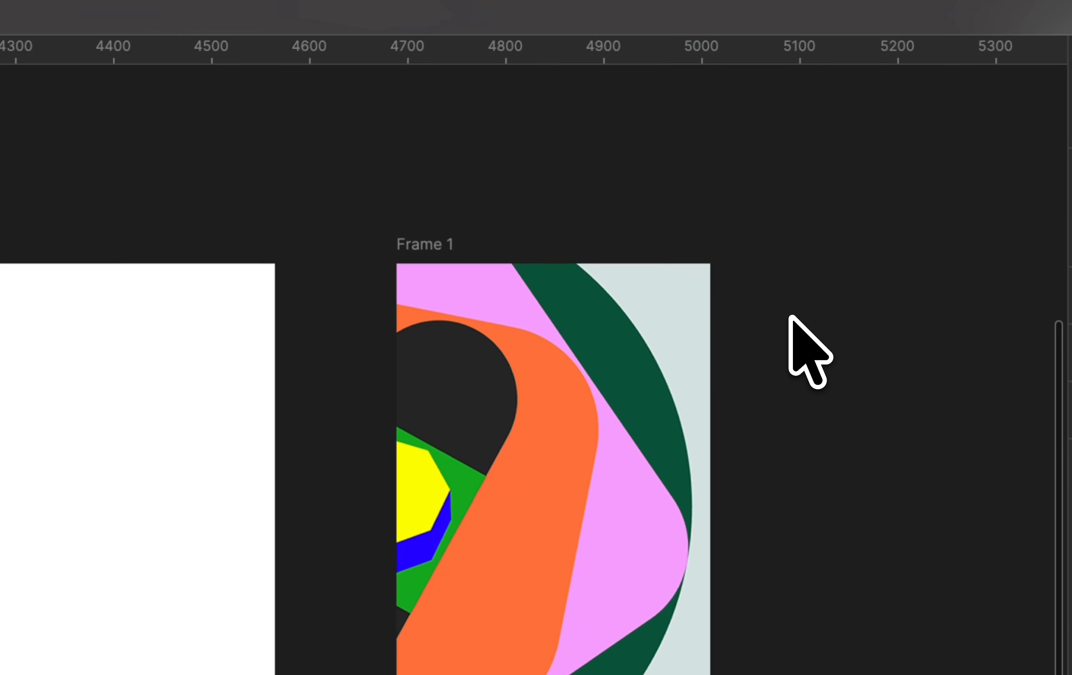
Round Frame 1's corners, entering a radius of 12 and raising it to 16.
click(445, 242)
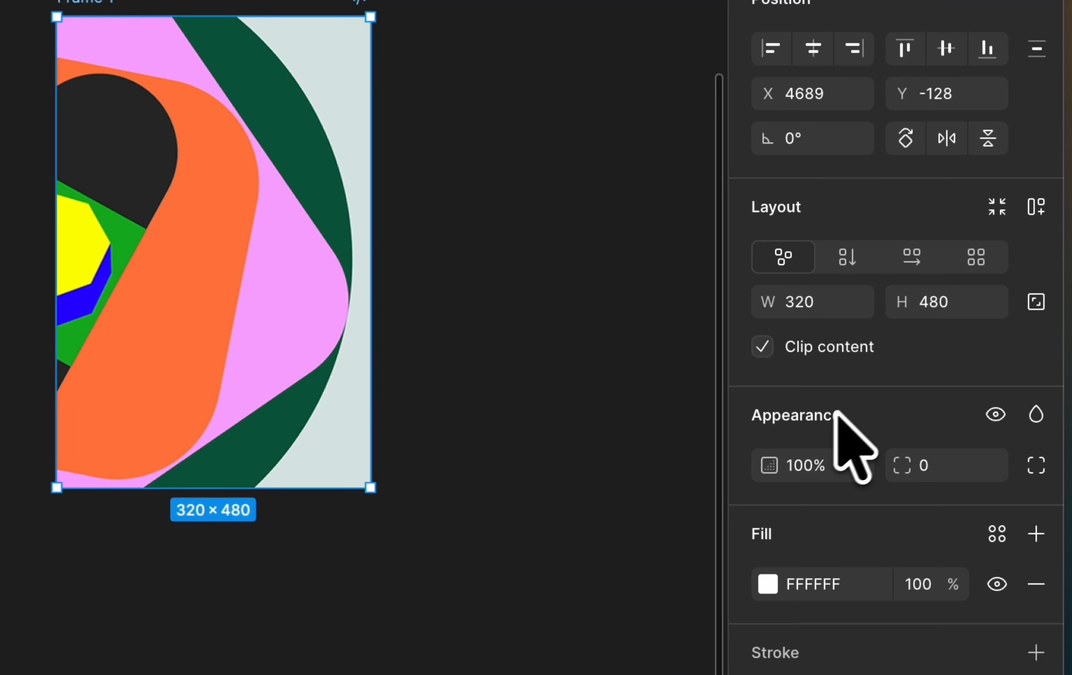
click(939, 464)
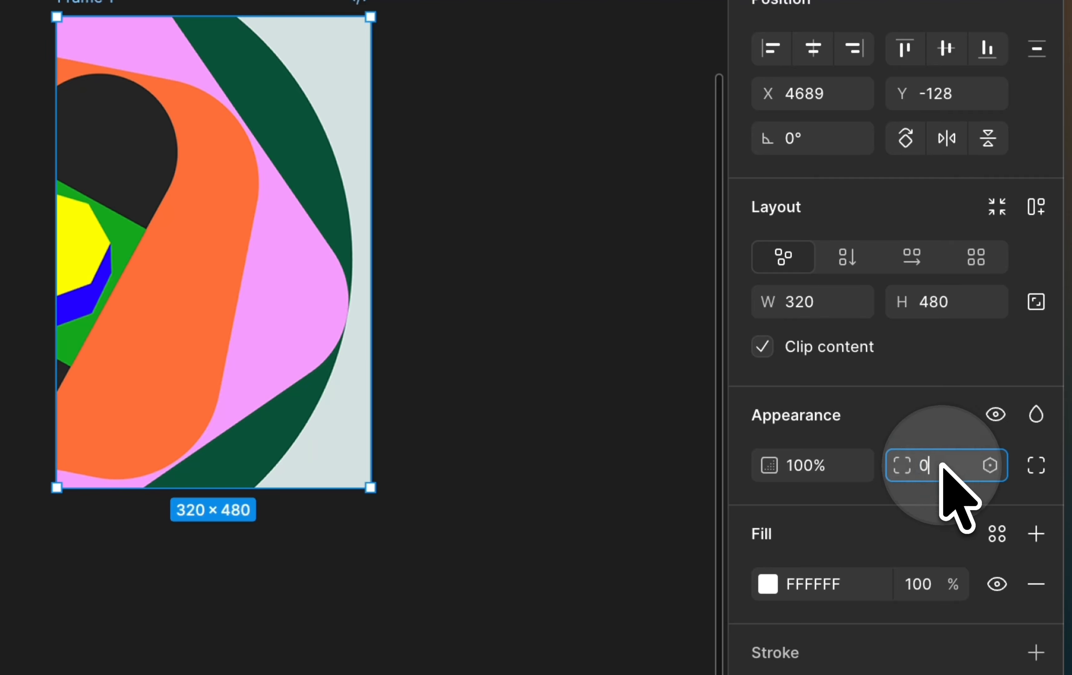
text(12)
key(Return)
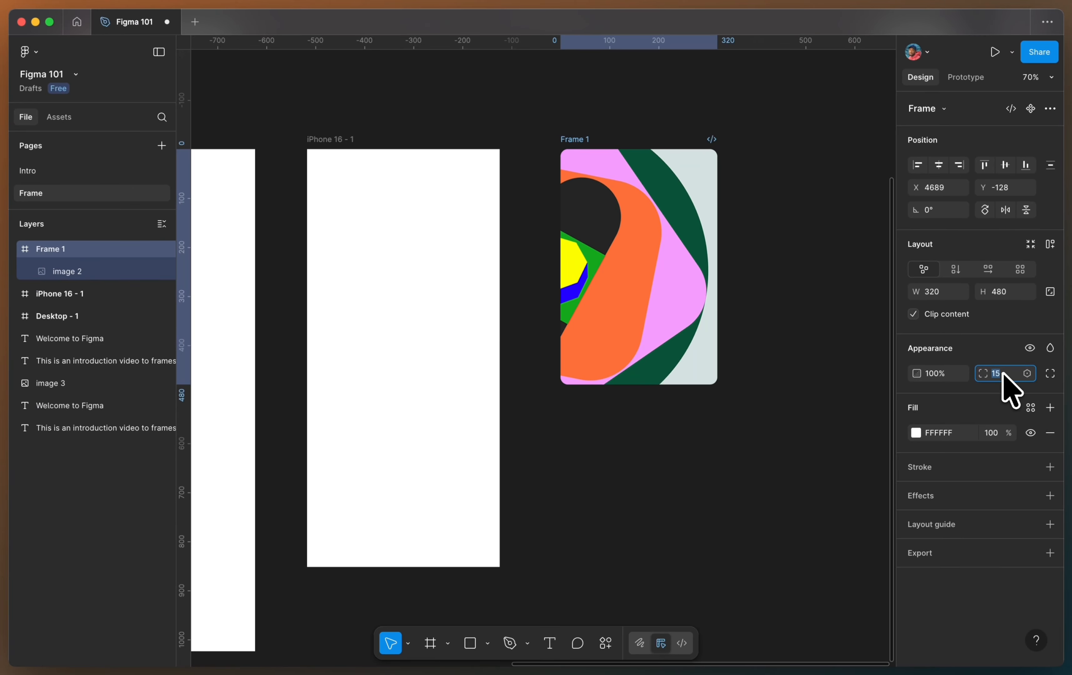
scroll(759, 178, up, 10)
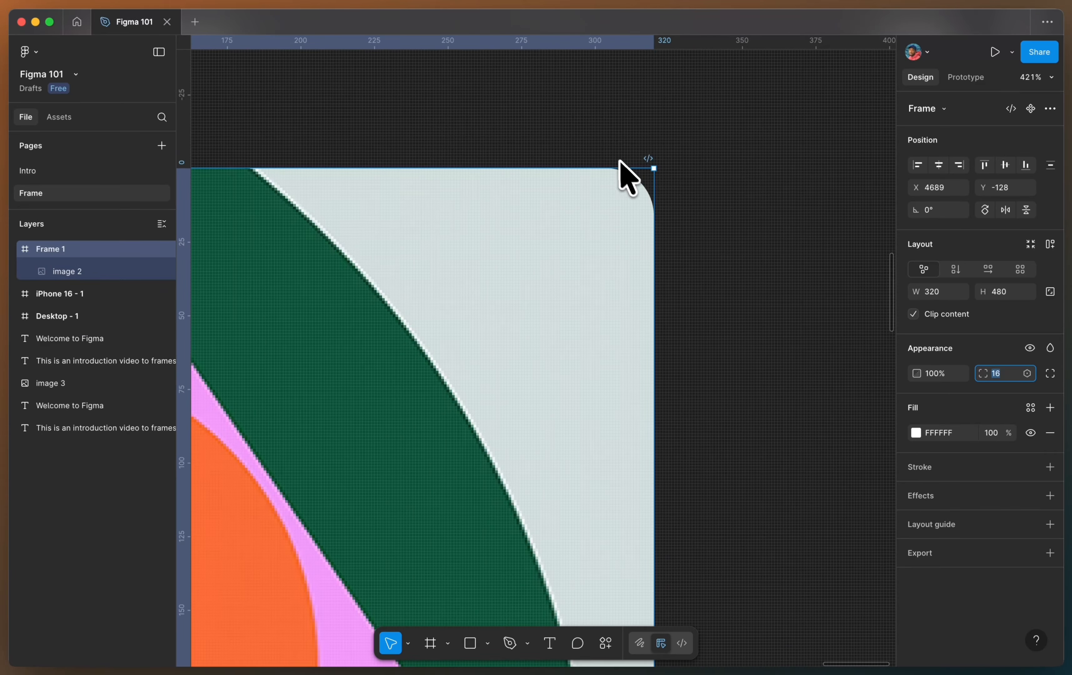
scroll(736, 219, down, 15)
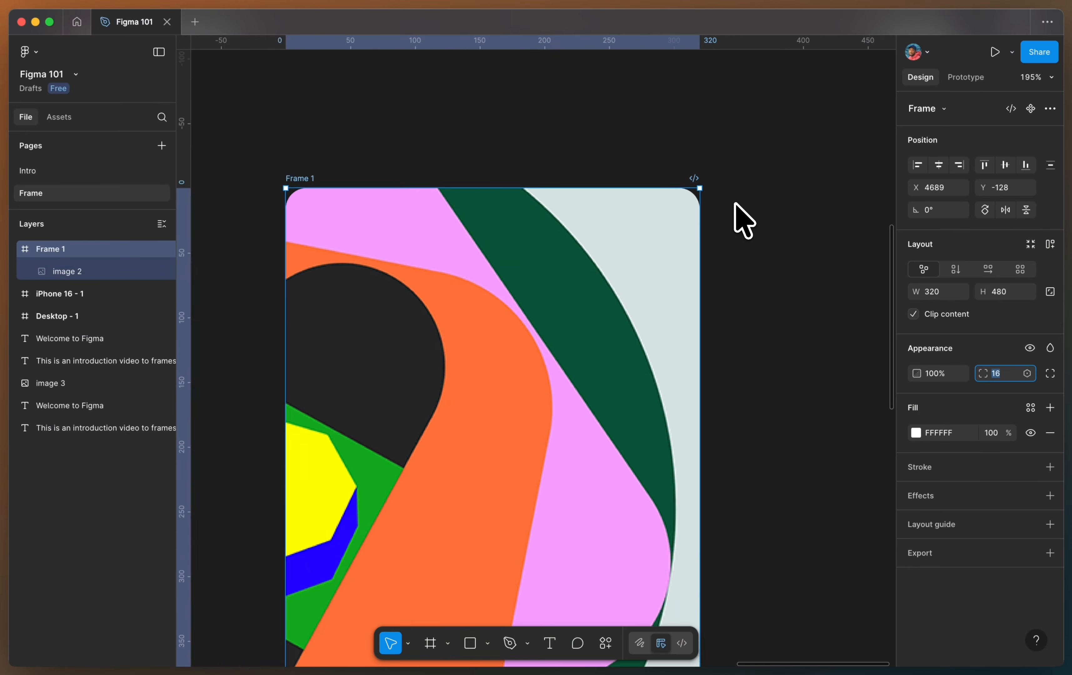
click(779, 192)
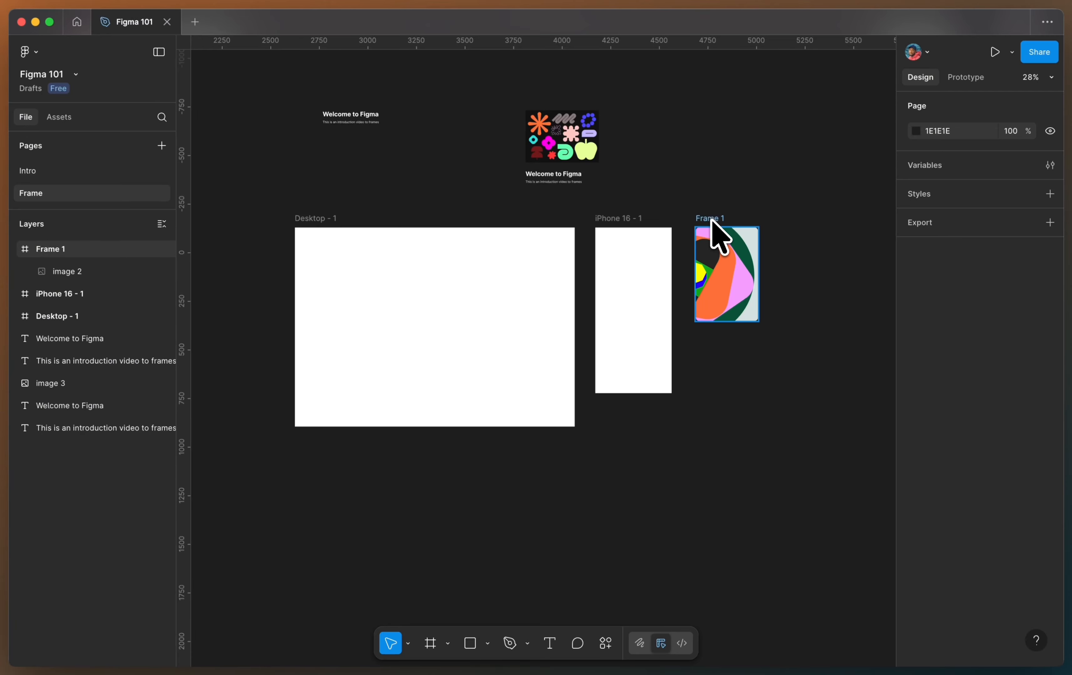
Move Frame 1 with its image into the upper part of the iPhone 16 frame.
drag(711, 222, 615, 235)
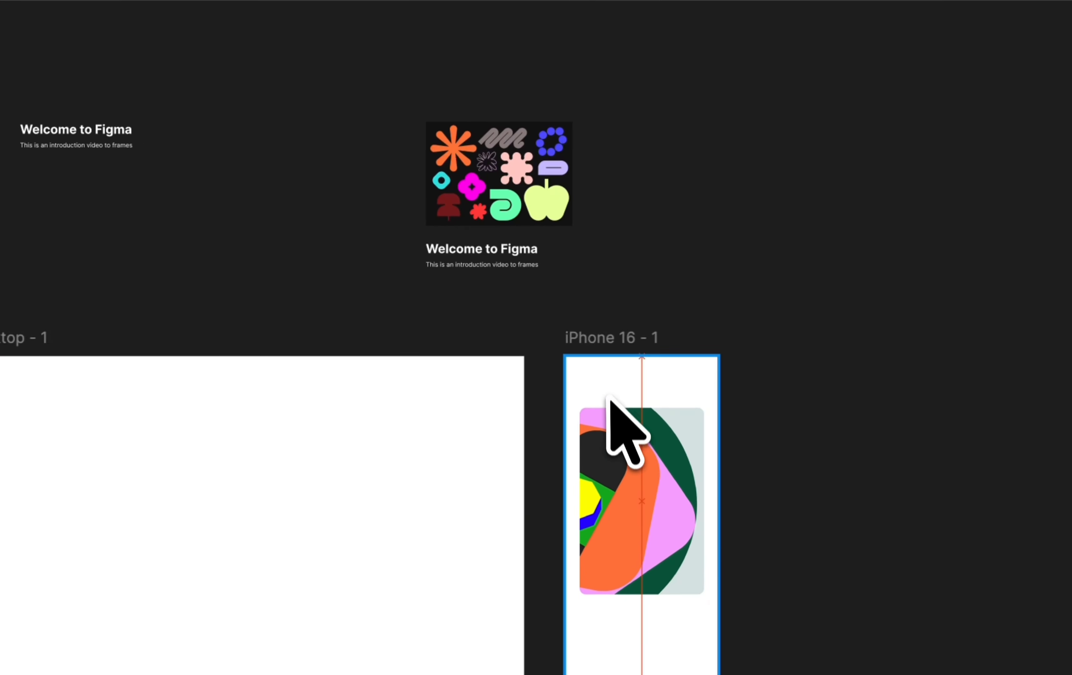
drag(606, 372, 606, 361)
click(379, 270)
Move the standalone "Welcome to Figma" heading and its subtitle together into the iPhone 16 frame, below the image and aligned with its edge.
scroll(89, 133, up, 10)
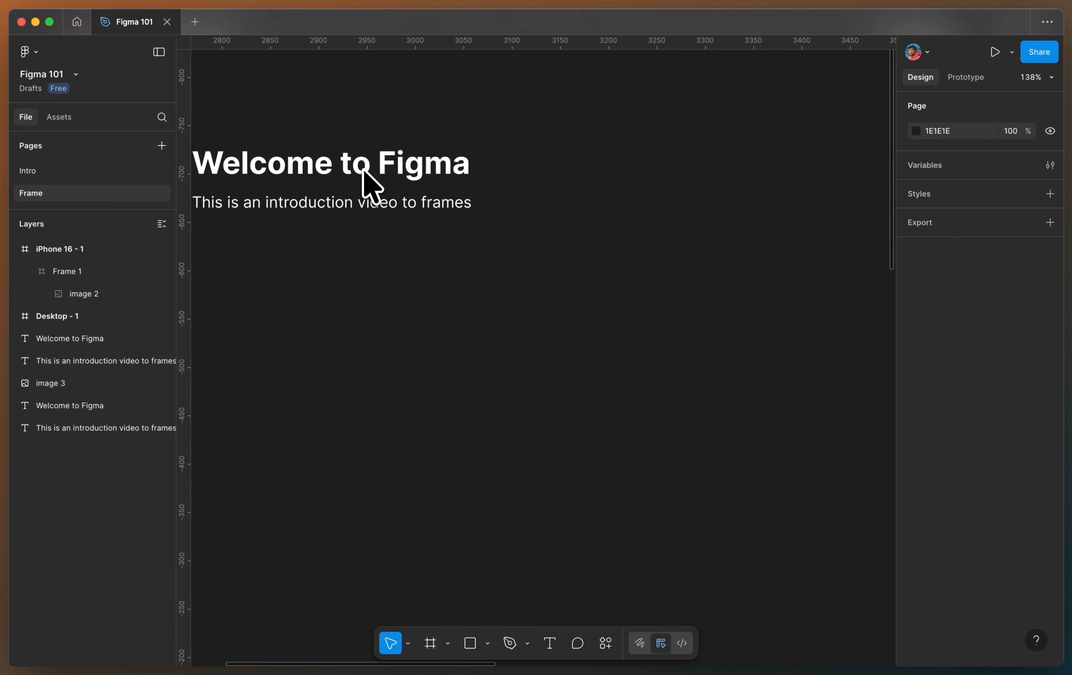
scroll(363, 169, down, 10)
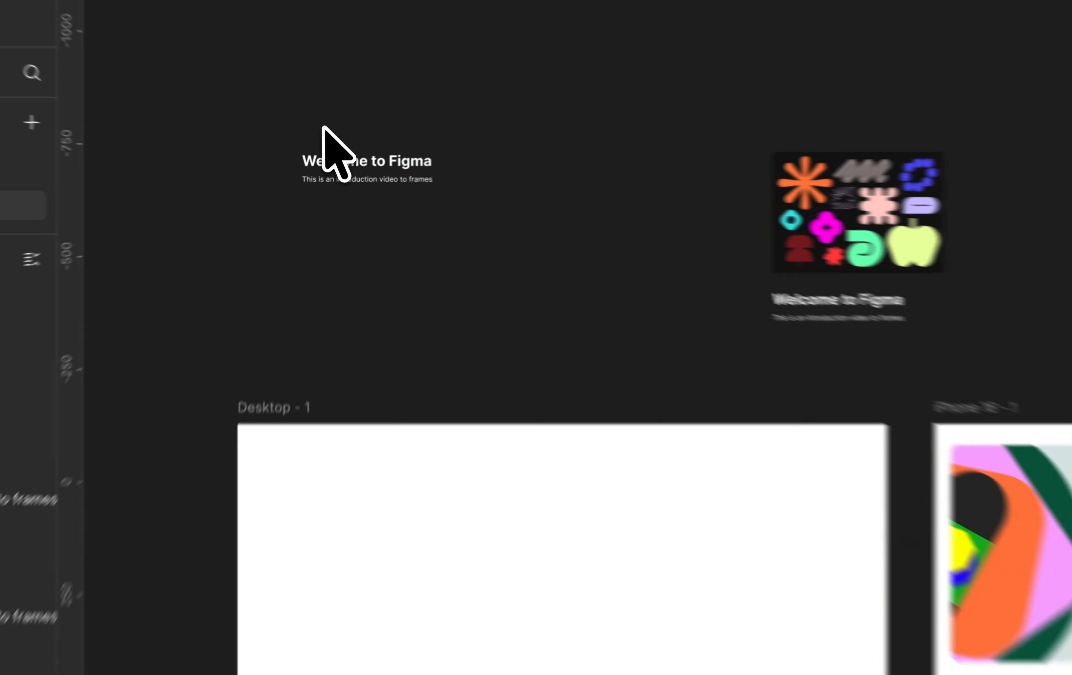
drag(329, 149, 415, 218)
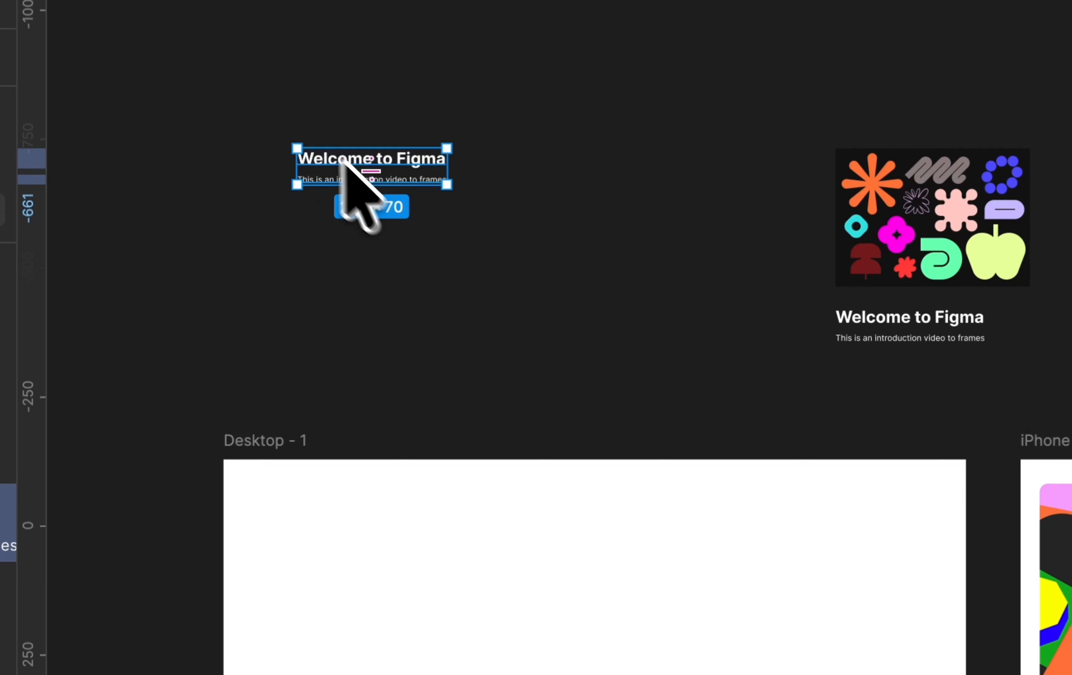
drag(277, 109, 448, 201)
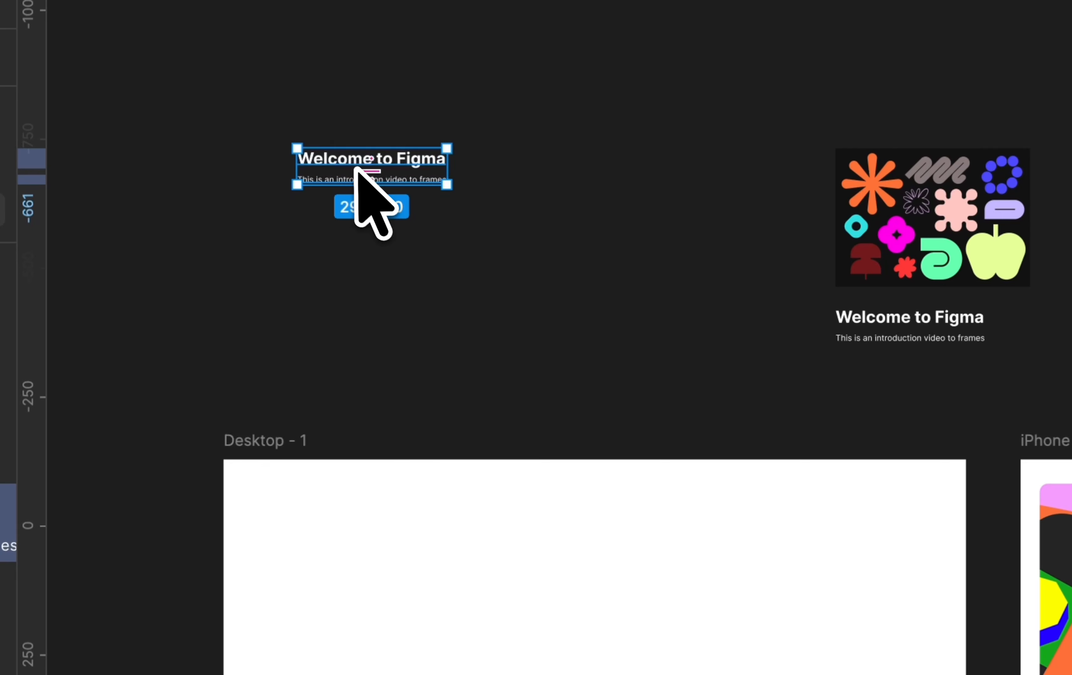
drag(355, 164, 713, 478)
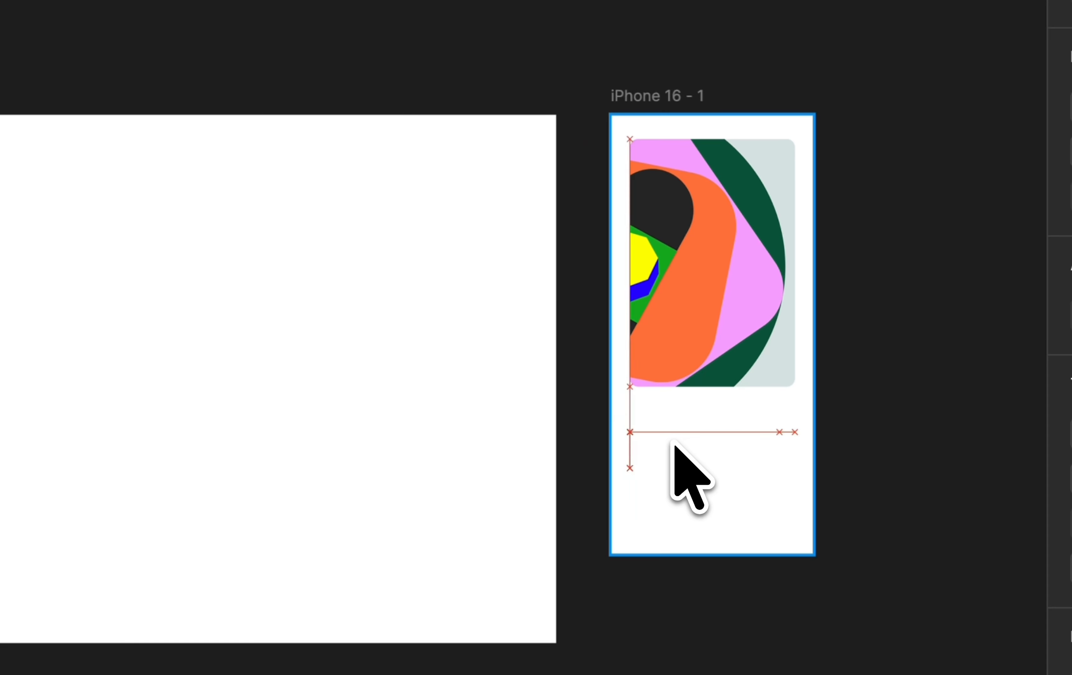
Change the fill of the heading and subtitle in the iPhone 16 frame to a near-black color.
drag(674, 444, 678, 445)
scroll(682, 455, up, 5)
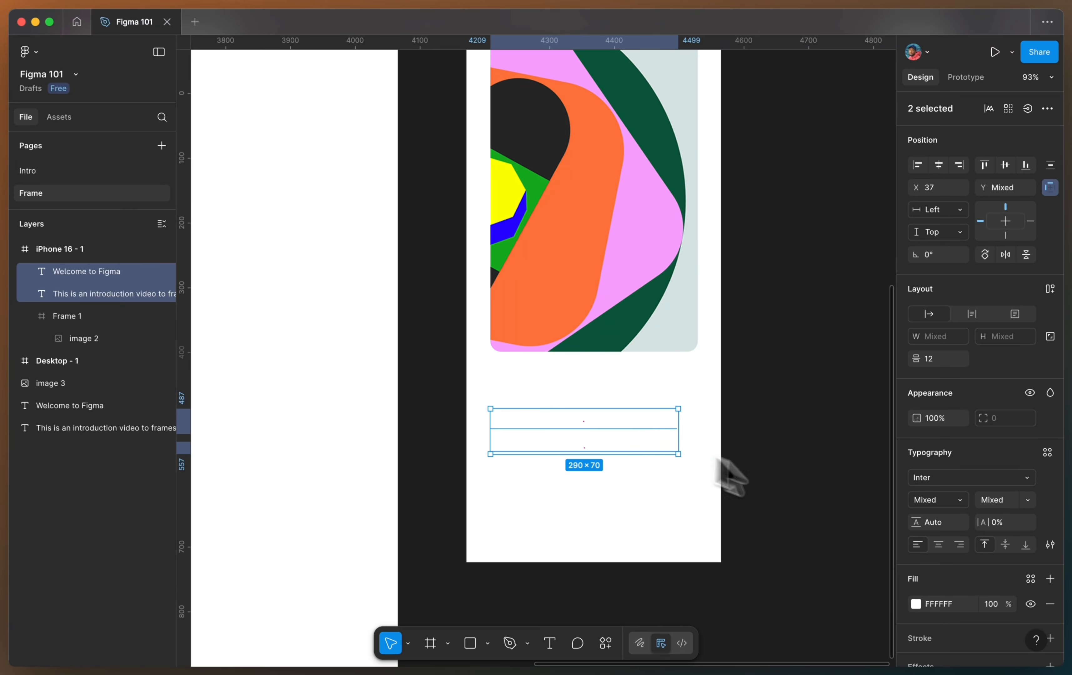
scroll(803, 496, down, 3)
click(916, 604)
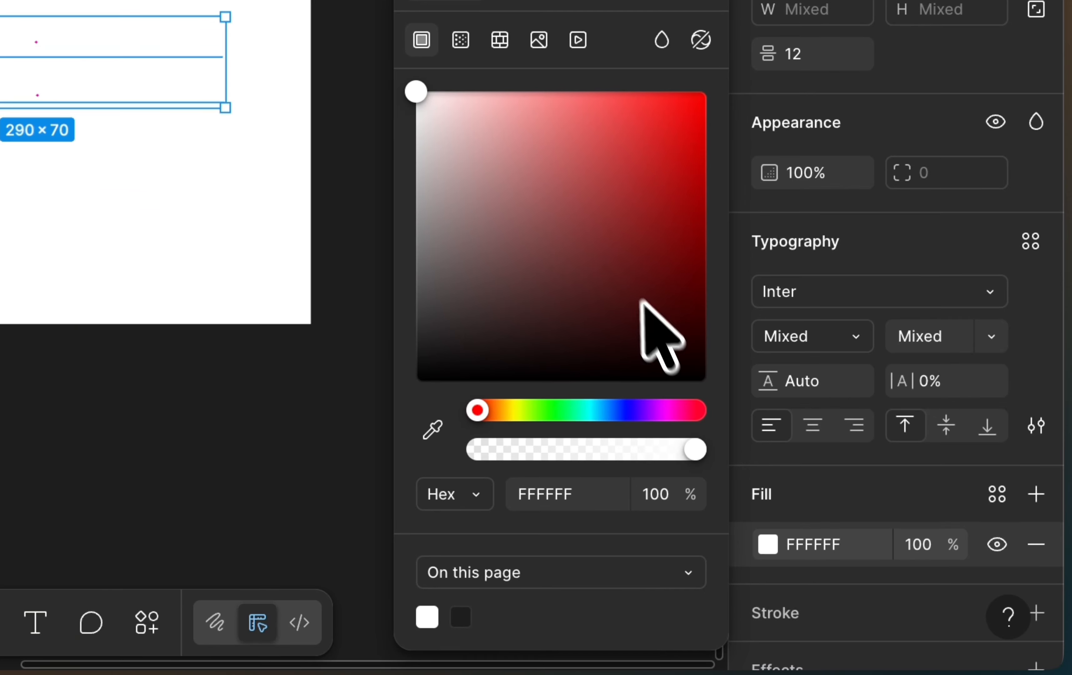
click(770, 545)
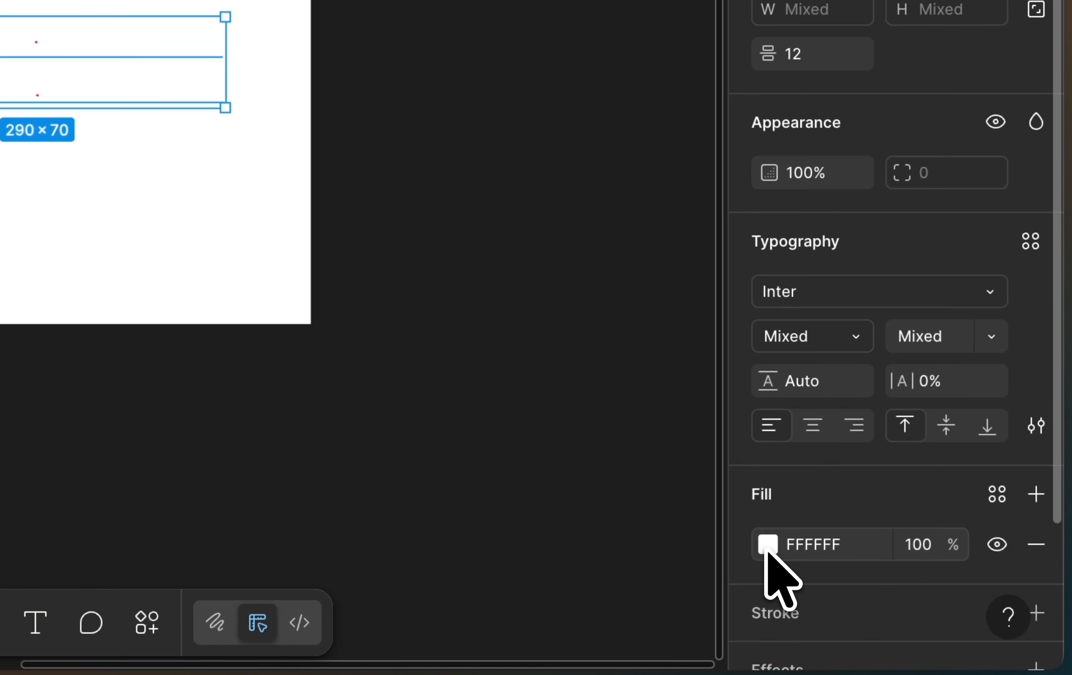
click(768, 546)
drag(445, 99, 418, 356)
drag(417, 360, 418, 342)
Lighten the fill of the subtitle in the iPhone 16 frame to a medium gray.
click(179, 95)
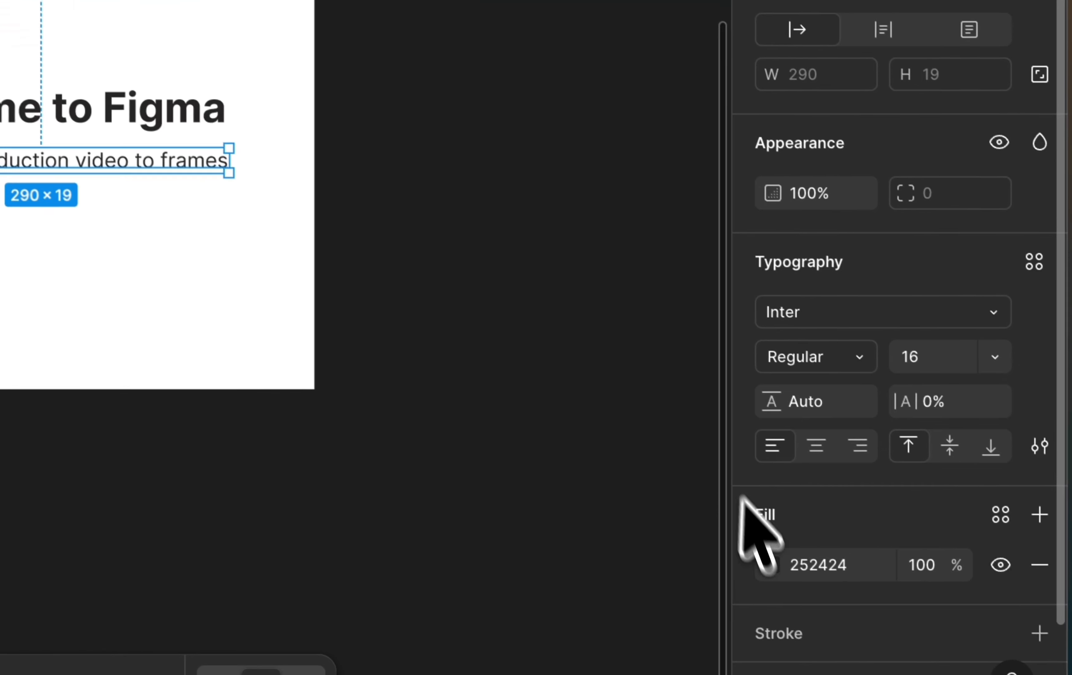
click(768, 544)
drag(511, 371, 407, 353)
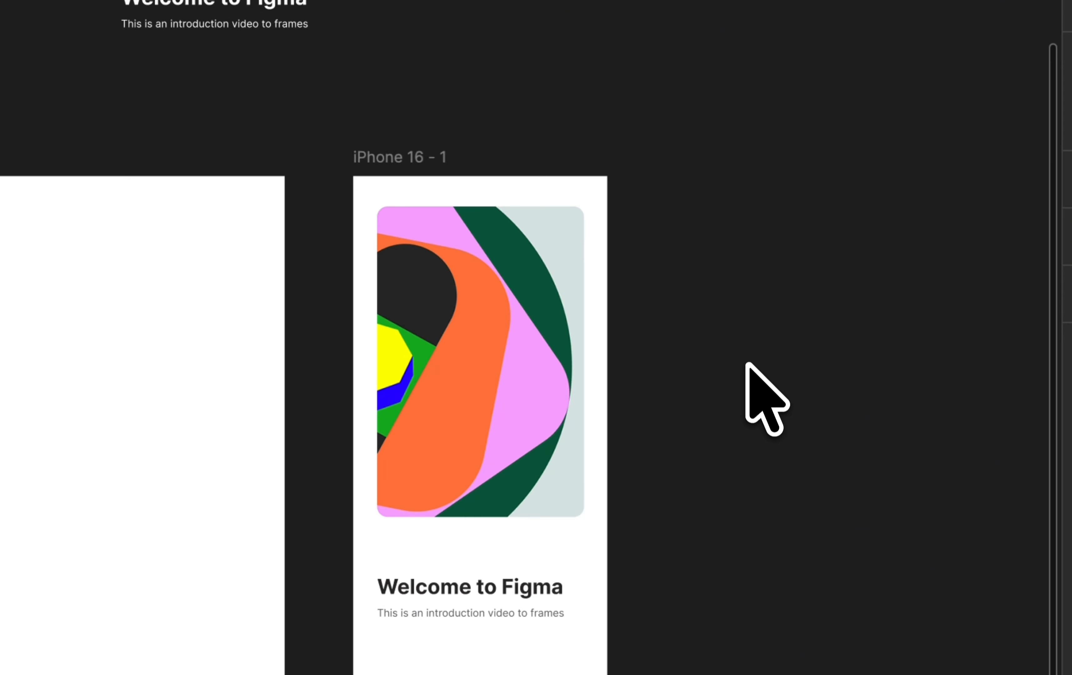
Inspect the contents of the iPhone 16 frame by selecting Frame 1, the heading and the subtitle one after another.
scroll(745, 364, up, 5)
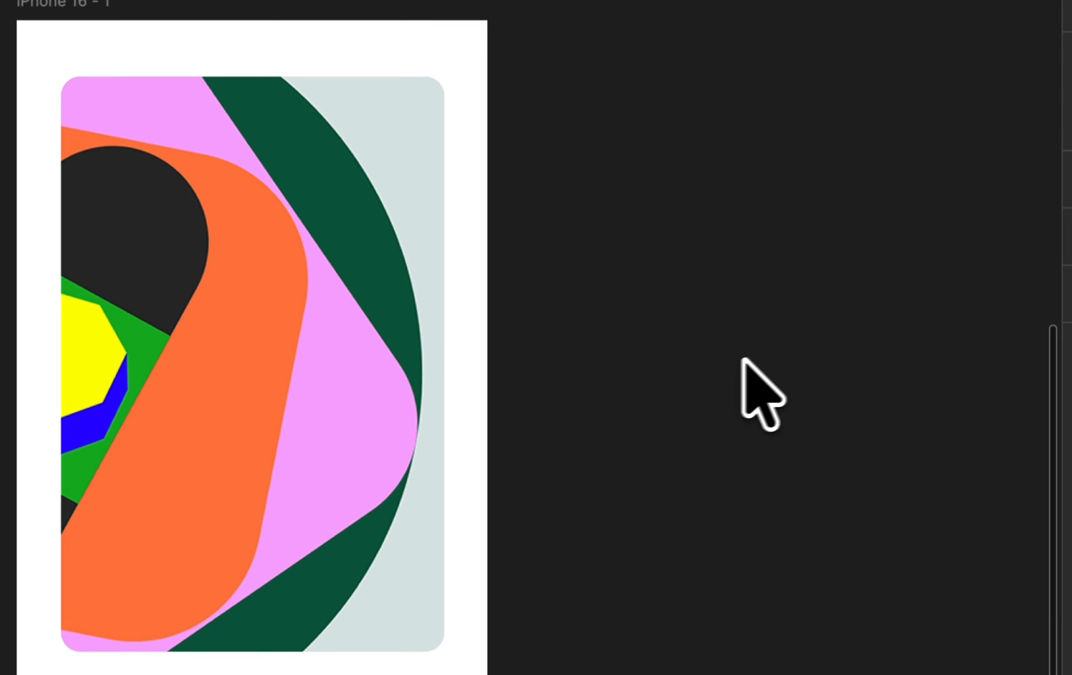
scroll(335, 384, down, 2)
click(333, 382)
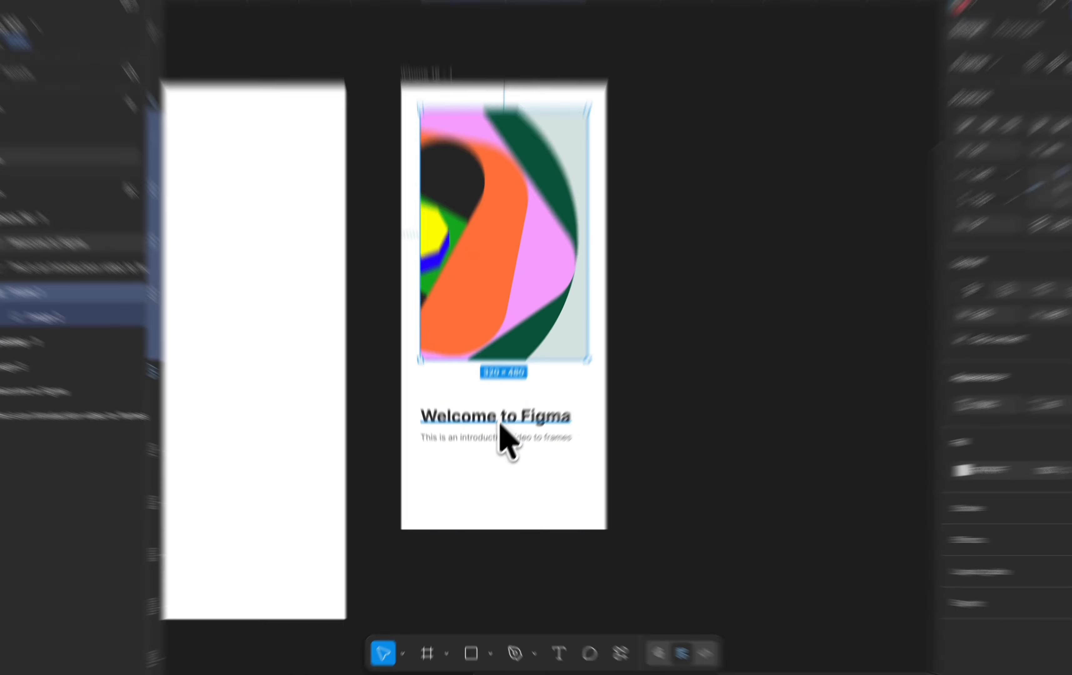
click(497, 435)
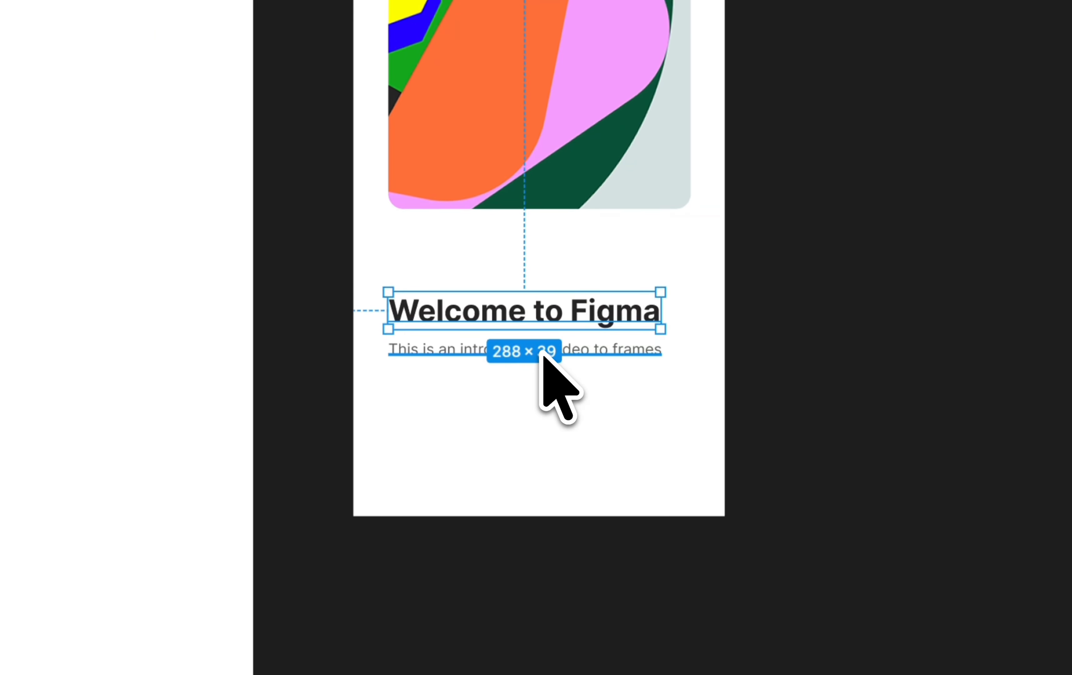
click(543, 360)
Select the standalone image 3 with its heading and subtitle above the device frames and wrap all three in a new frame.
scroll(543, 353, down, 5)
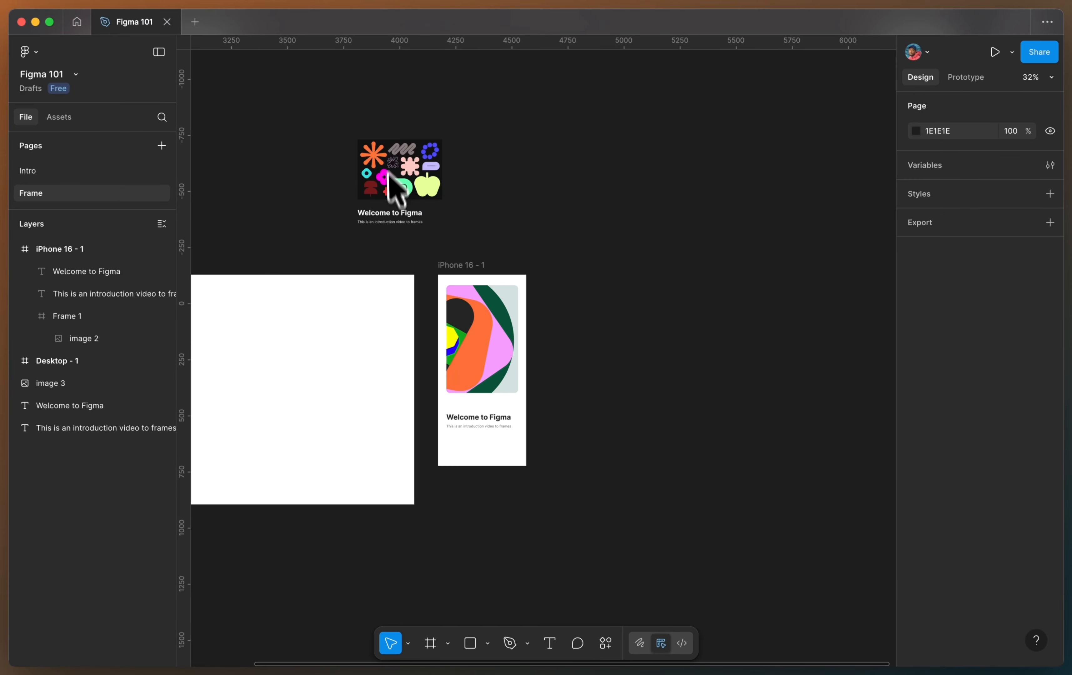
scroll(399, 182, up, 5)
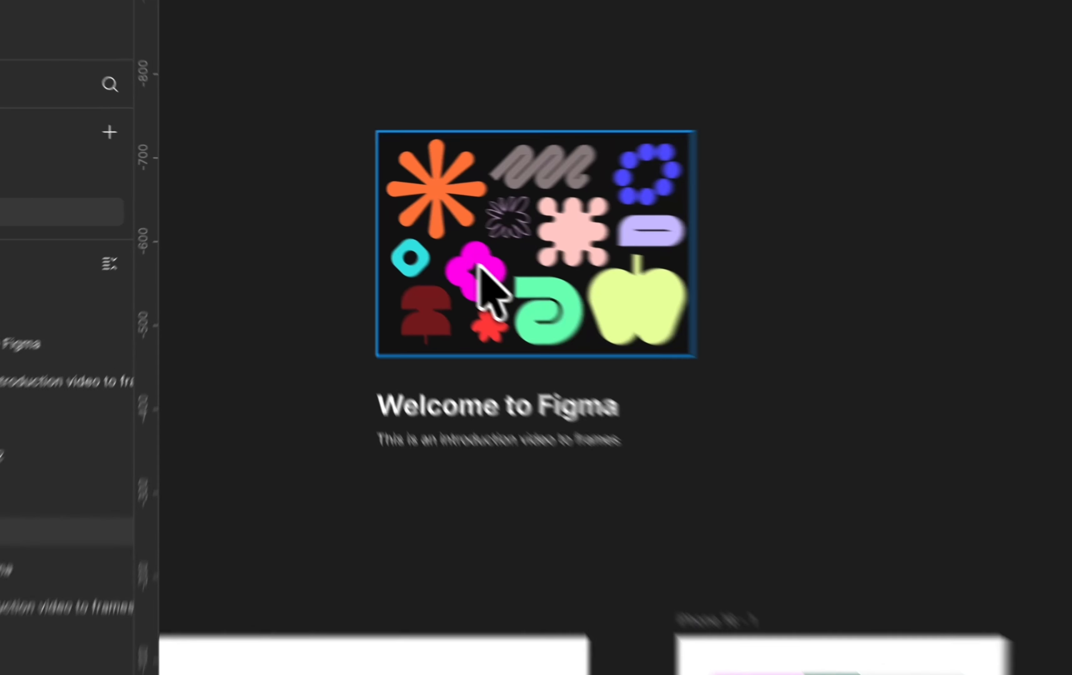
click(482, 272)
click(493, 409)
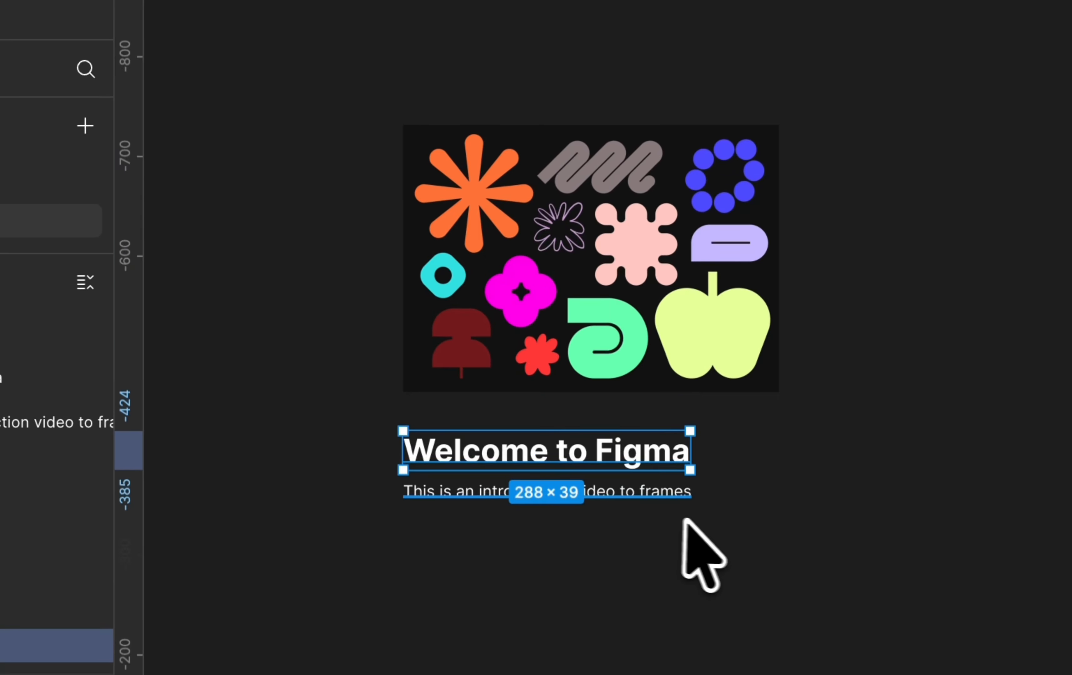
click(692, 523)
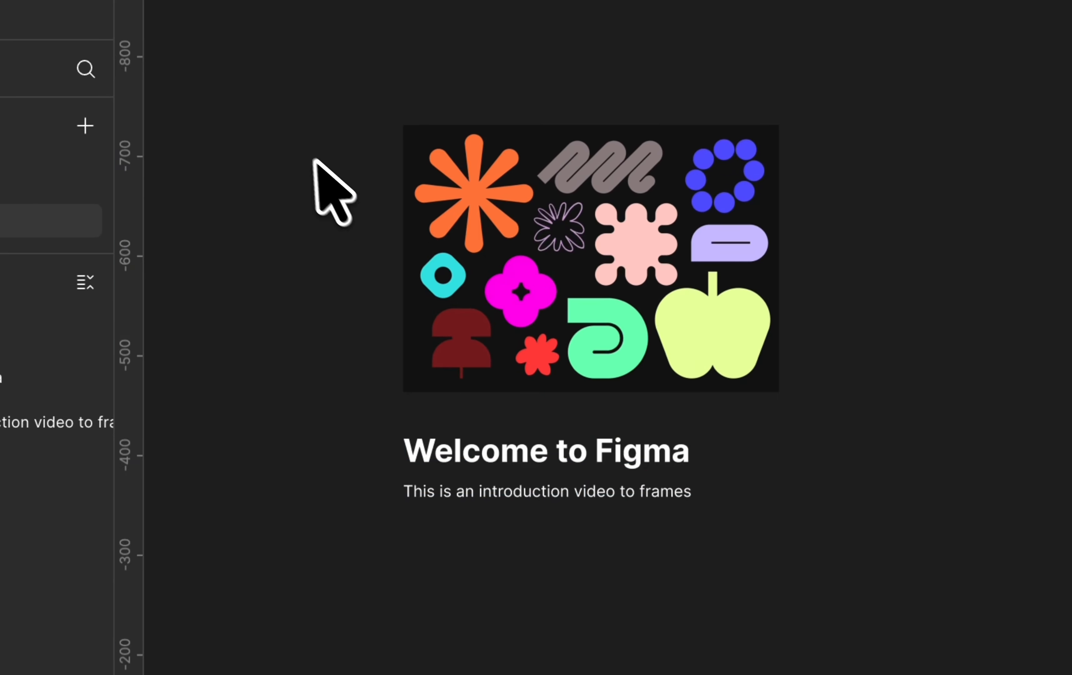
drag(309, 156, 756, 532)
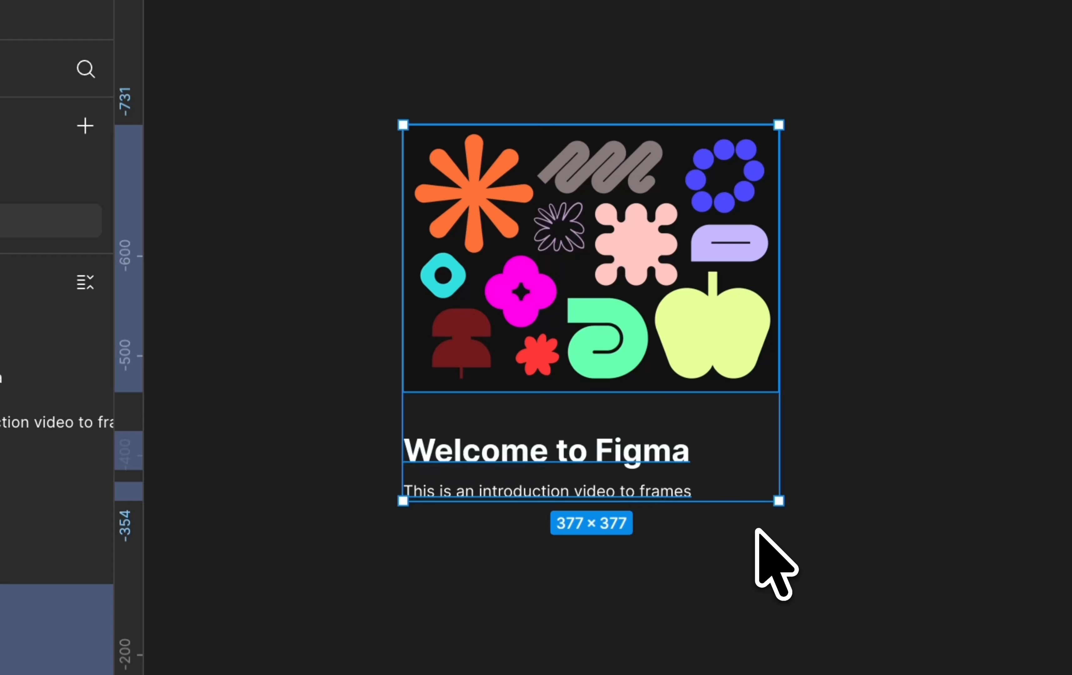
right_click(641, 241)
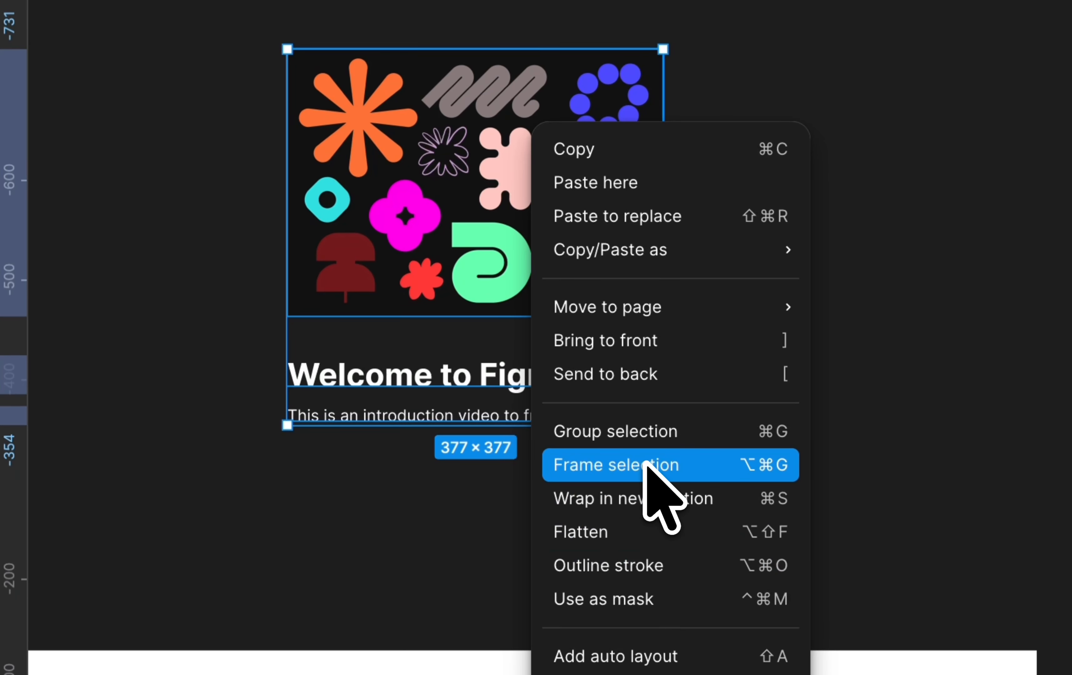
click(644, 465)
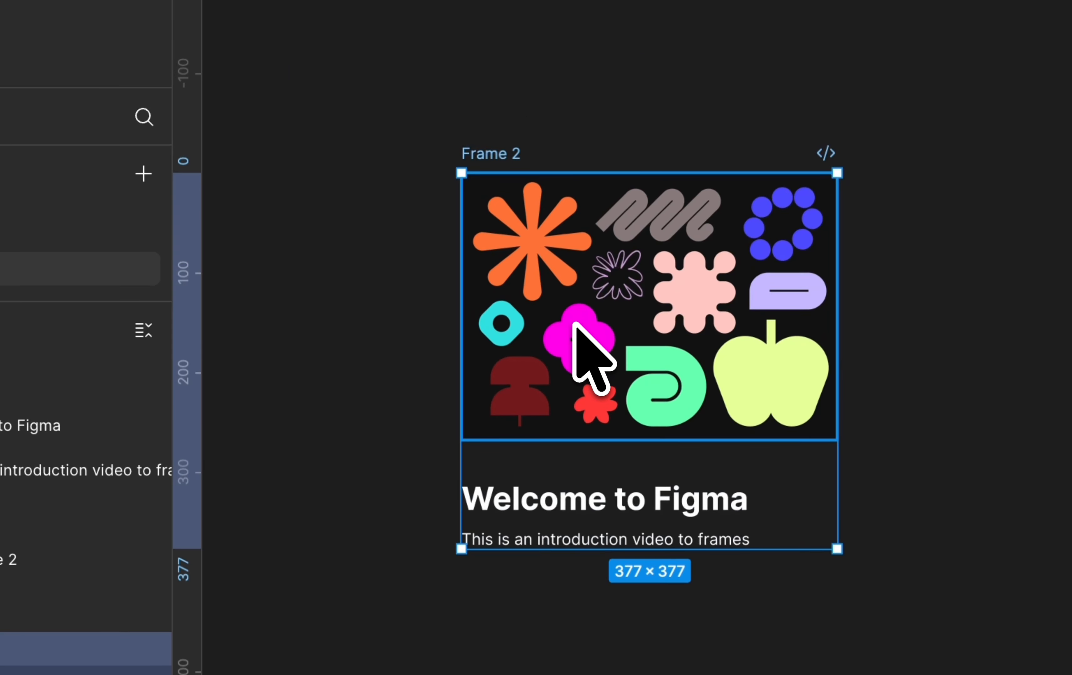
Add a solid fill to Frame 2 and set its color to dark red 872D2D.
click(650, 333)
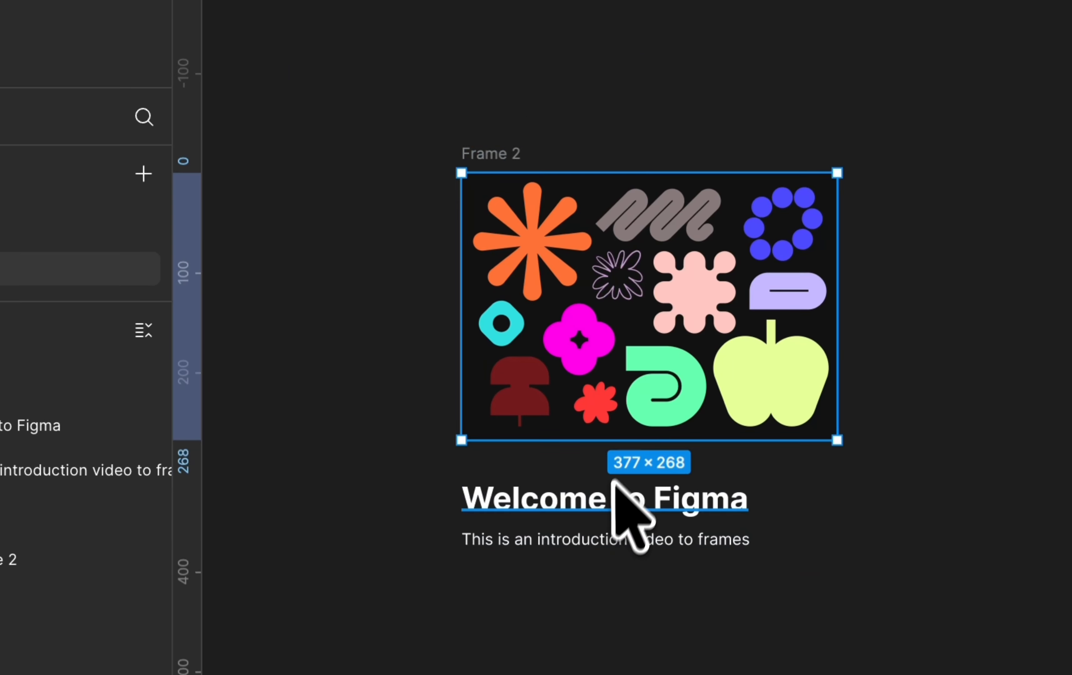
click(509, 158)
scroll(511, 160, up, 5)
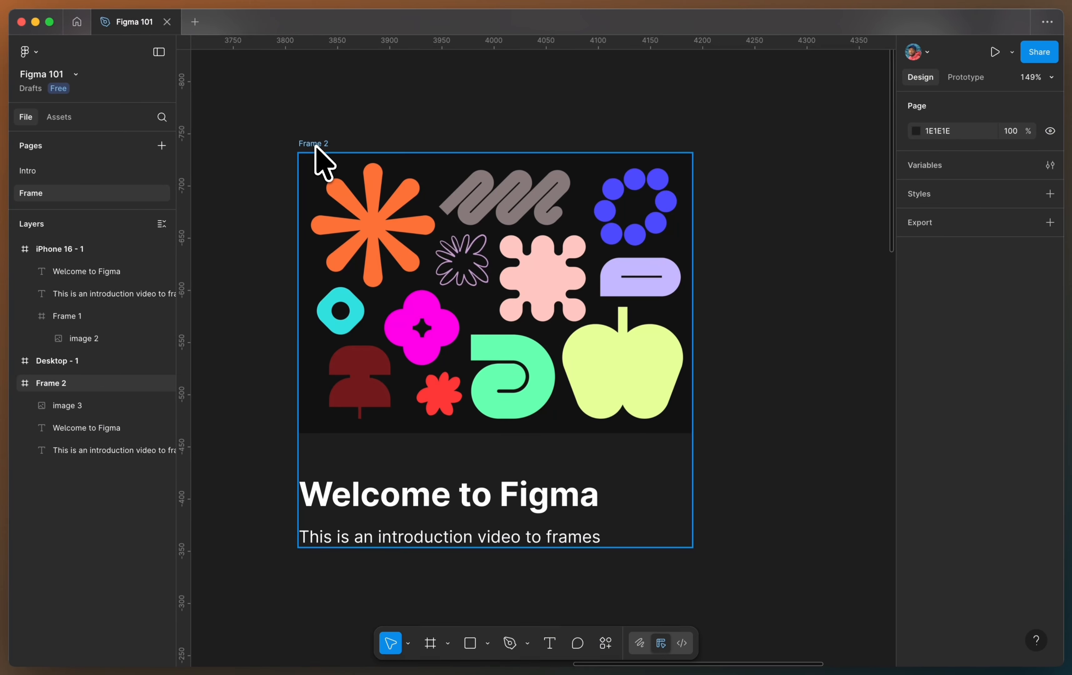
scroll(315, 146, down, 3)
click(318, 145)
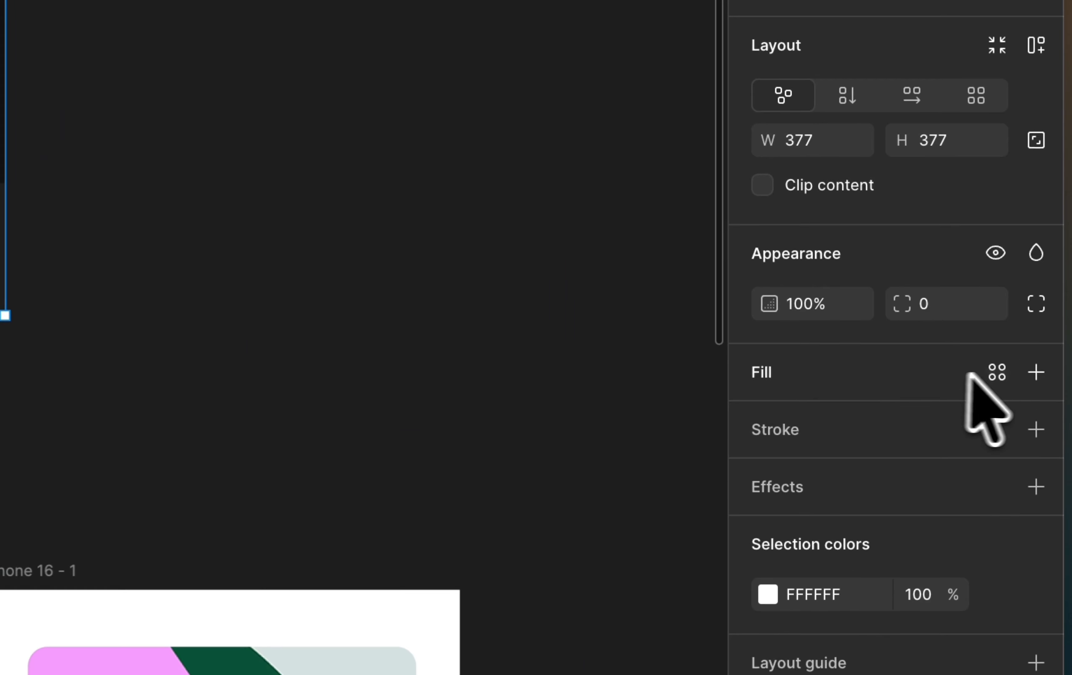
click(1035, 372)
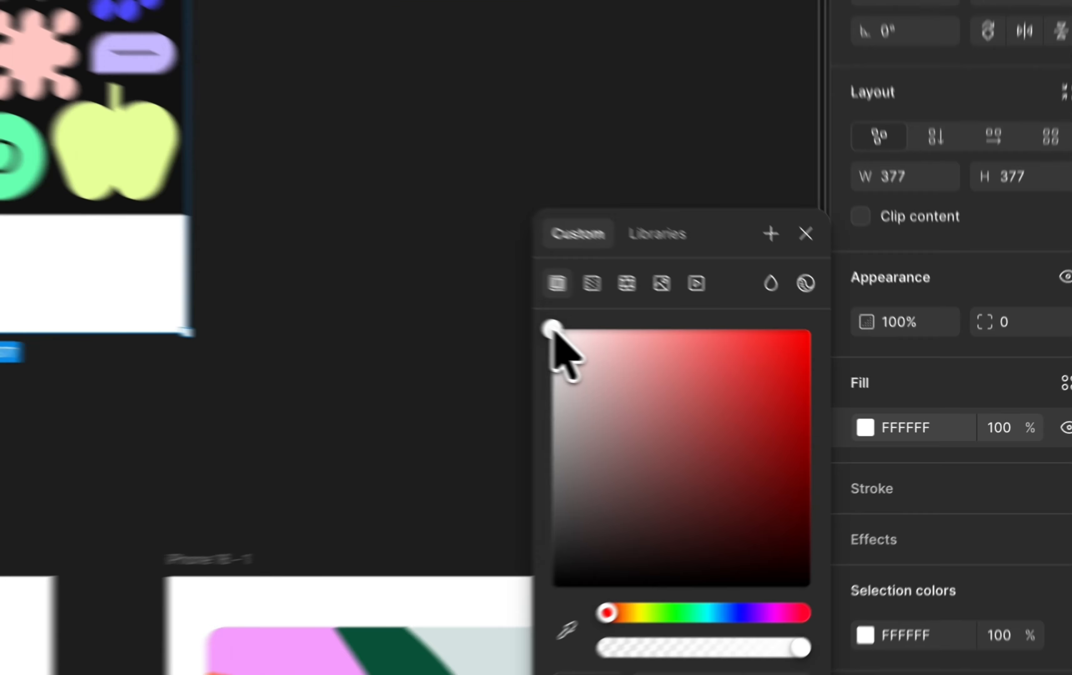
drag(741, 379, 741, 408)
drag(499, 378, 692, 450)
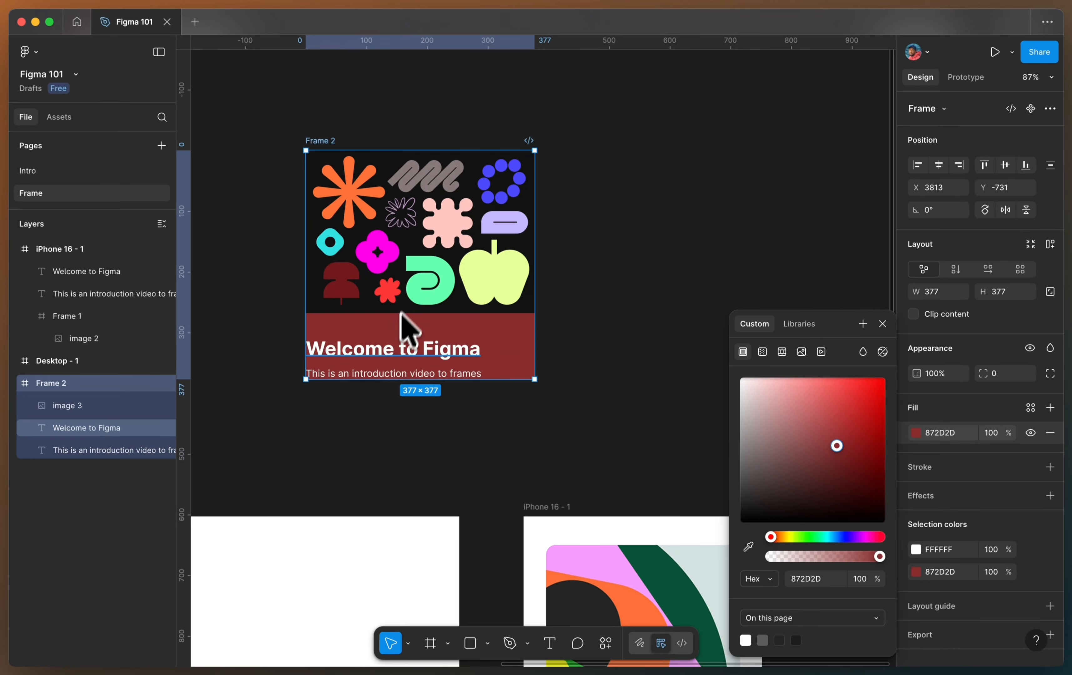
Move Frame 2 into the Desktop - 1 frame, near its upper-left corner.
scroll(393, 241, down, 5)
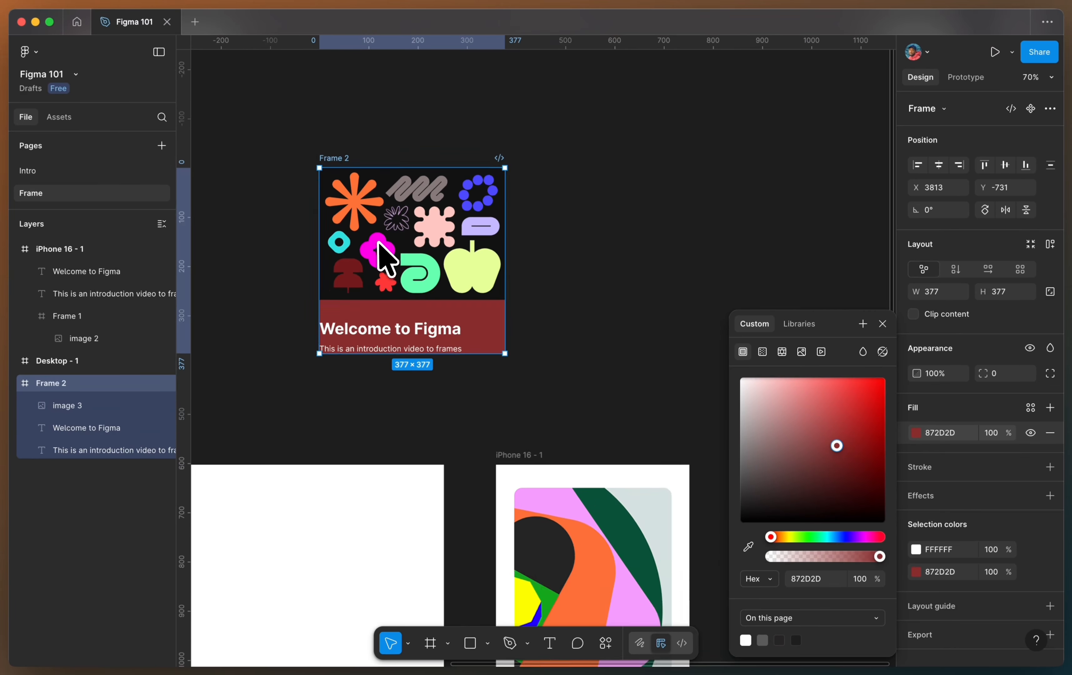
click(317, 283)
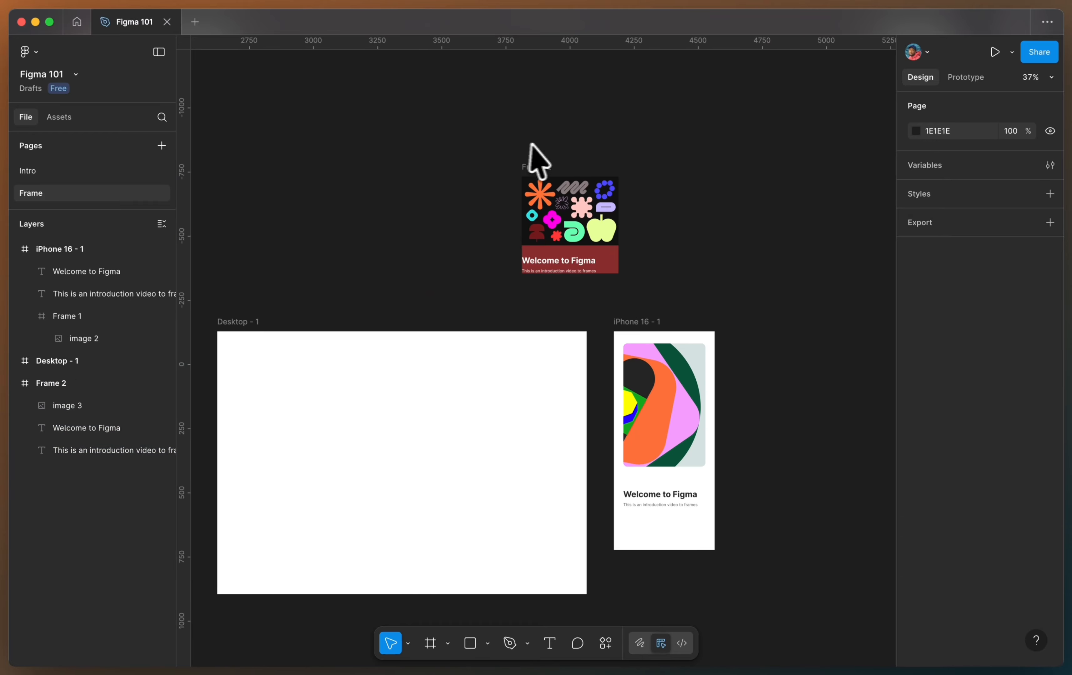
drag(532, 168, 266, 363)
drag(476, 446, 448, 424)
click(623, 226)
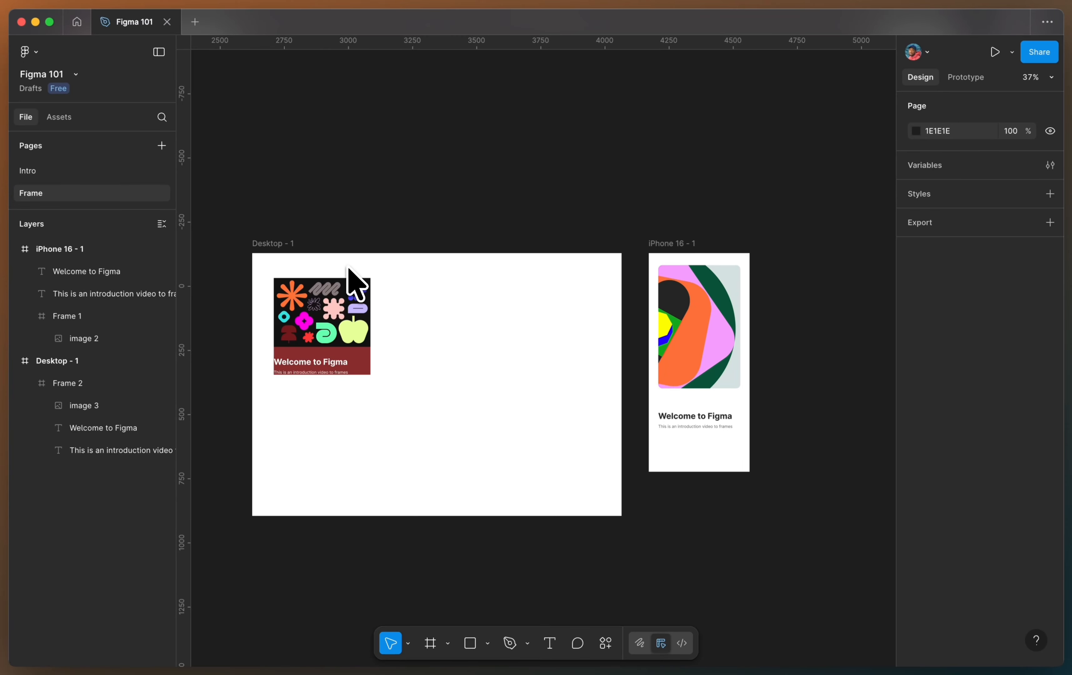
Duplicate the iPhone 16 - 1 frame with its contents and place the copy to the right of the original.
scroll(348, 267, right, 4)
scroll(348, 267, down, 1)
click(495, 190)
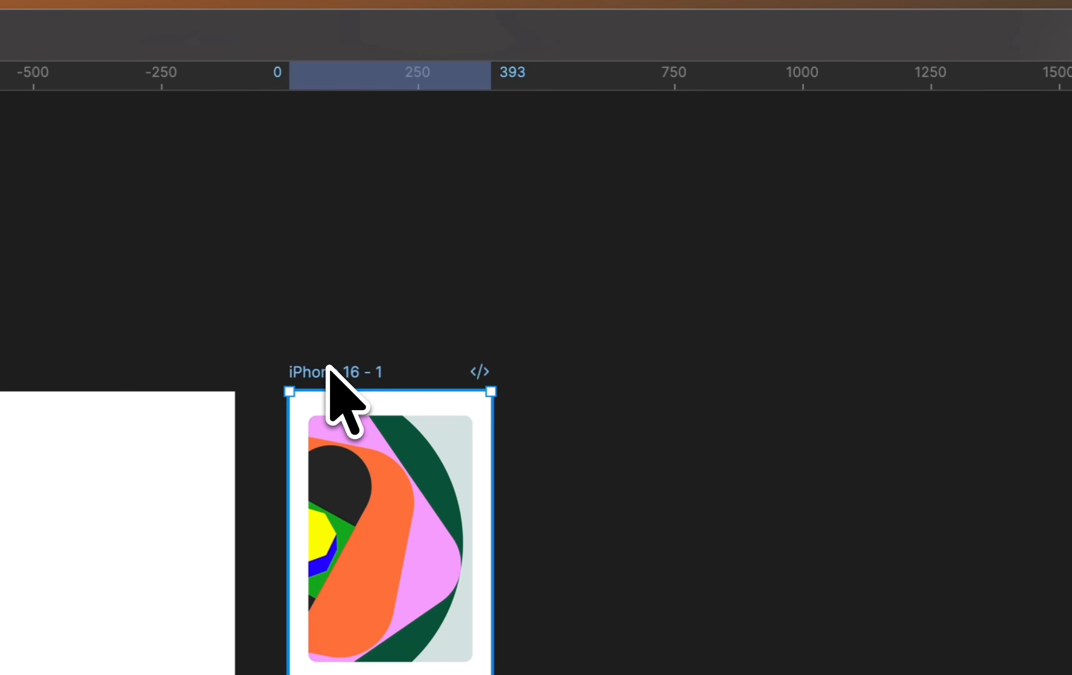
click(328, 368)
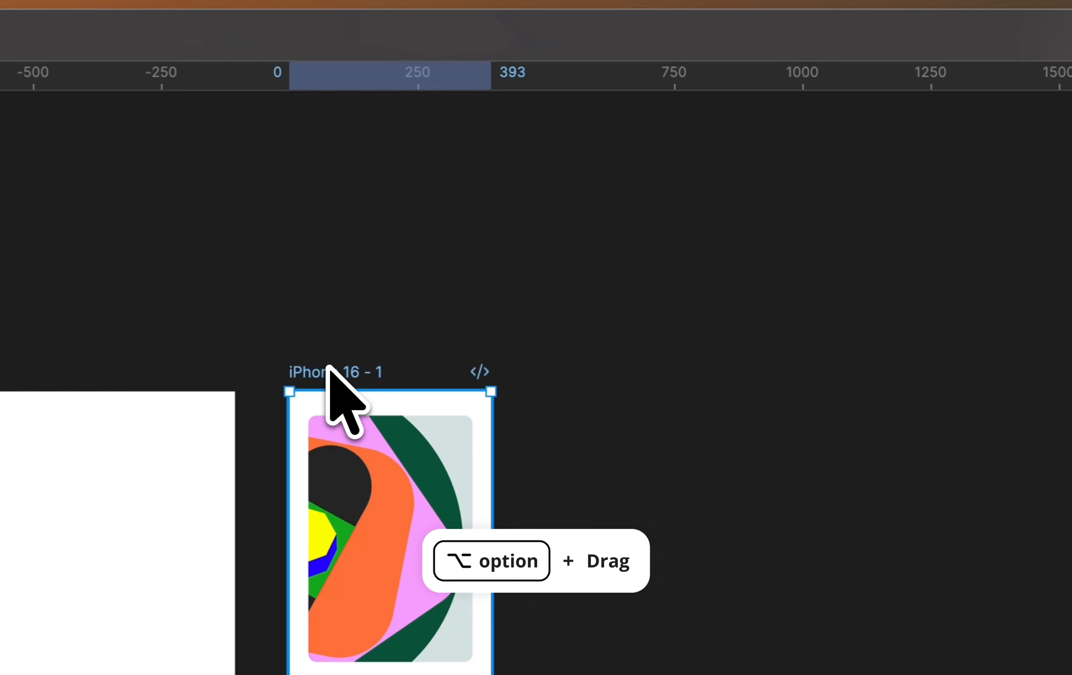
drag(328, 367, 623, 364)
click(792, 217)
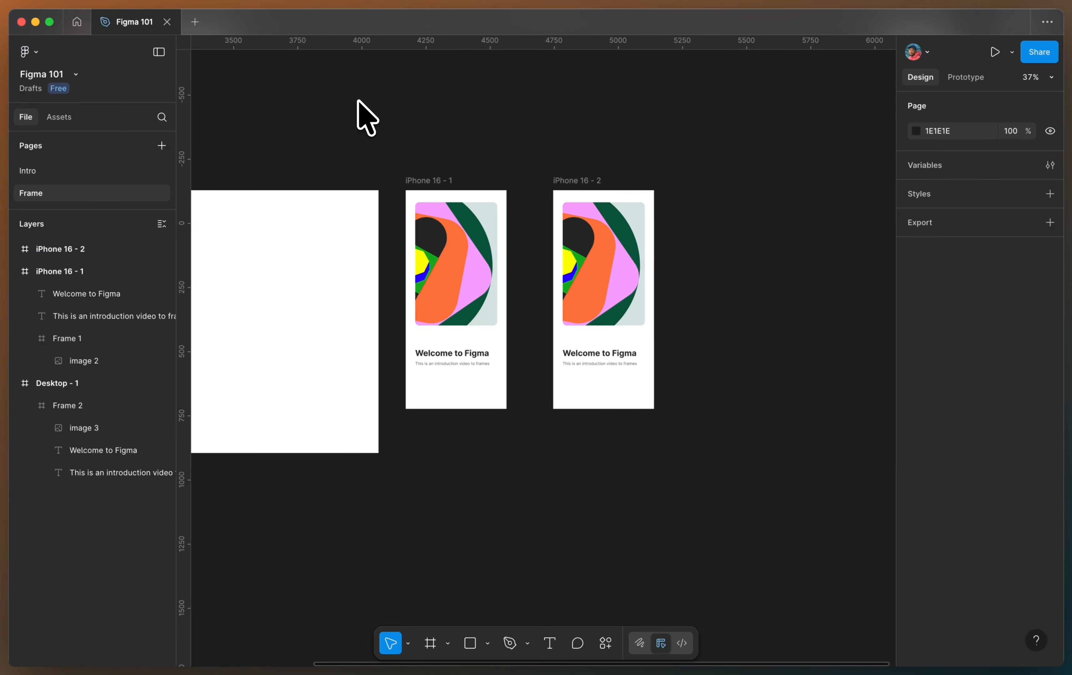
Copy the Desktop - 1 frame with its contents and paste the copy onto the empty canvas below the existing frames.
scroll(357, 105, left, 10)
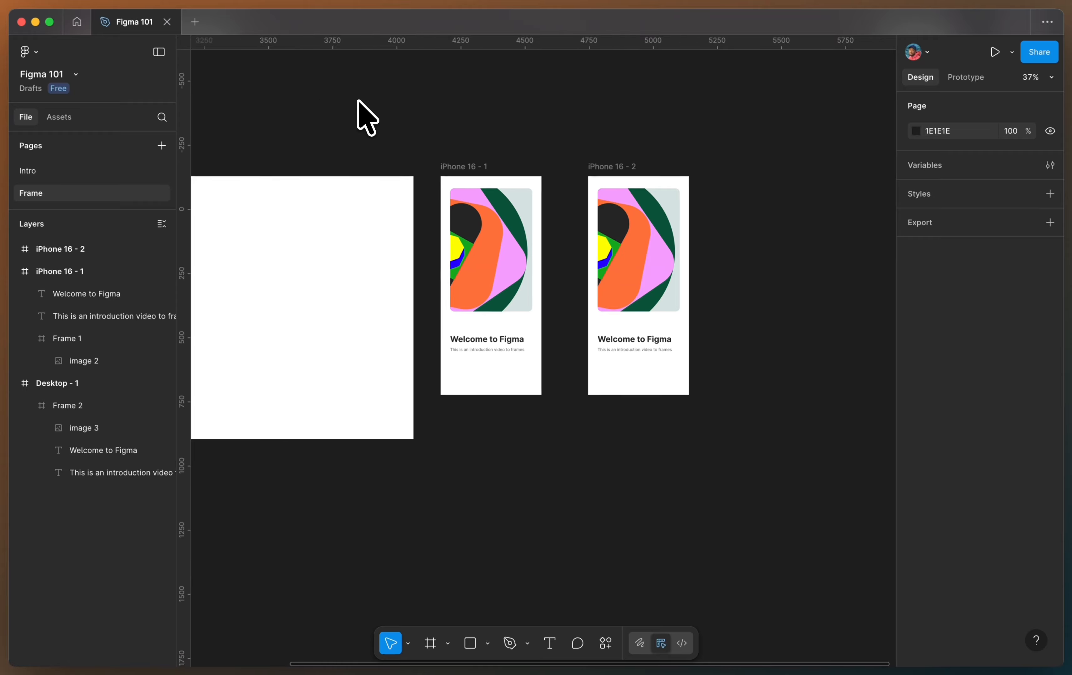
click(285, 174)
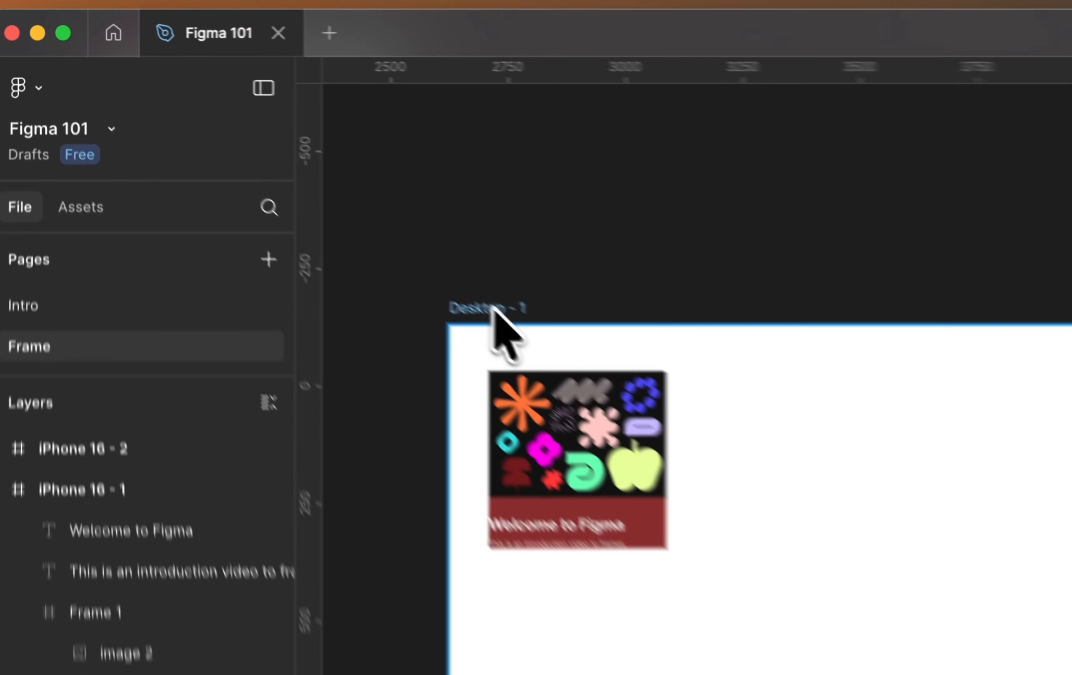
key(super+c)
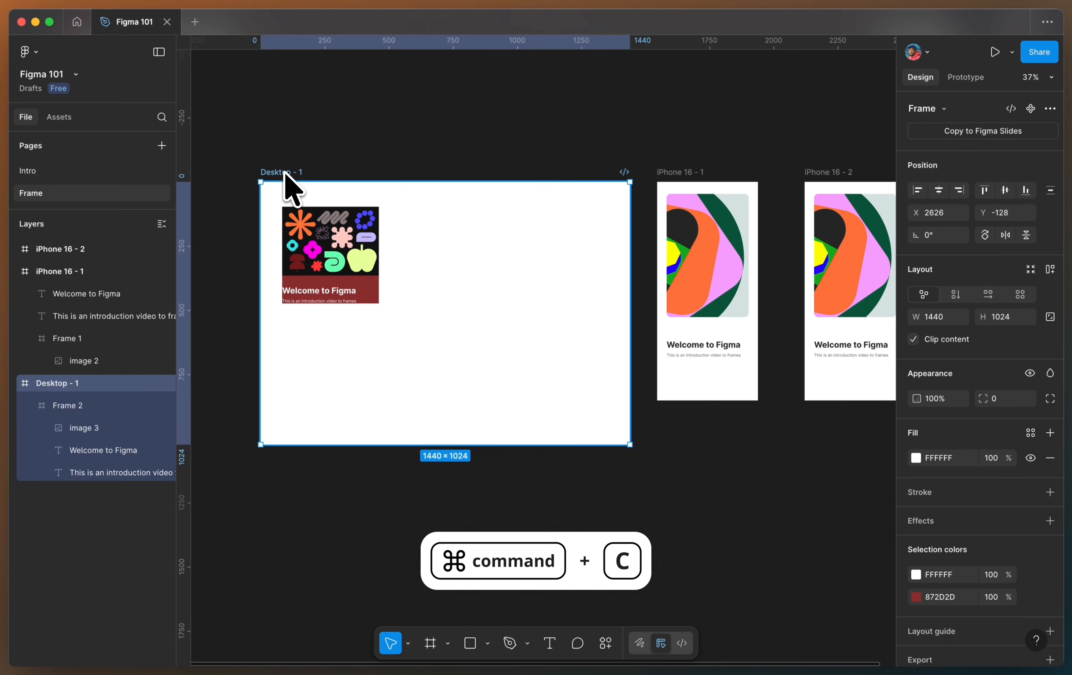
scroll(285, 175, down, 3)
scroll(291, 188, down, 10)
scroll(394, 384, right, 15)
click(392, 373)
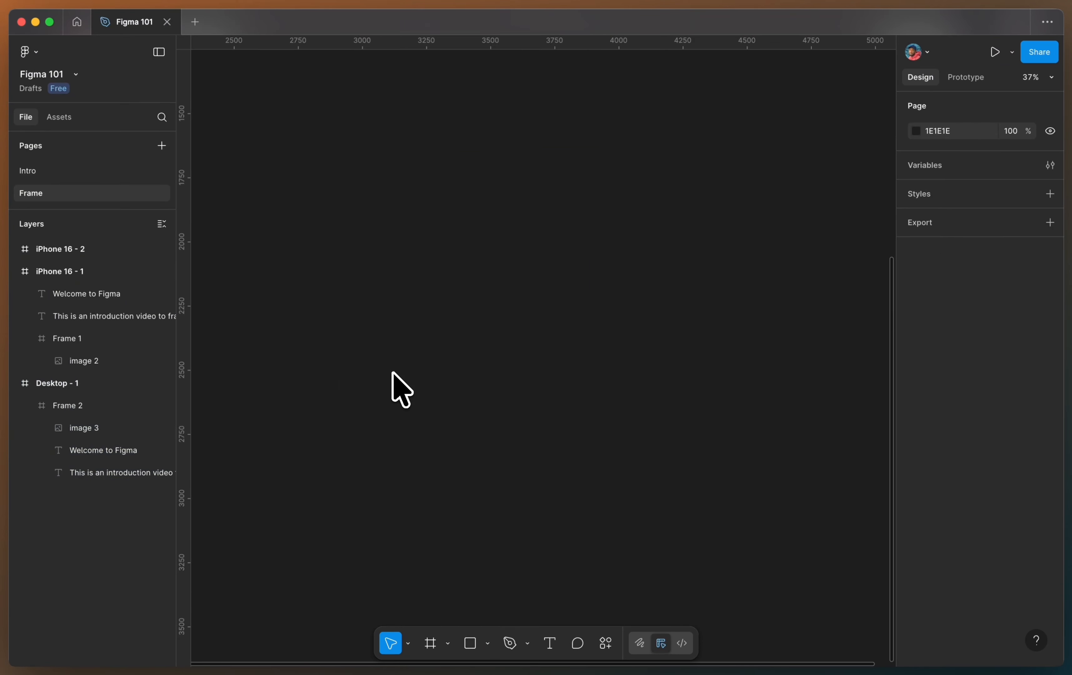
key(super+v)
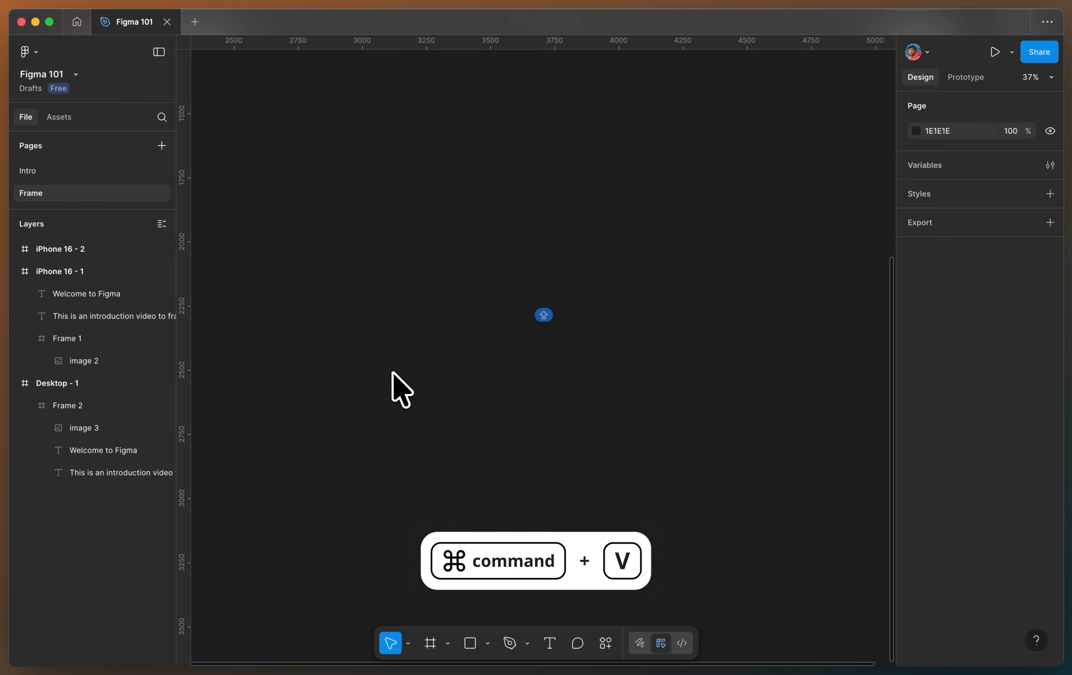
click(438, 192)
scroll(438, 192, down, 5)
scroll(438, 189, up, 4)
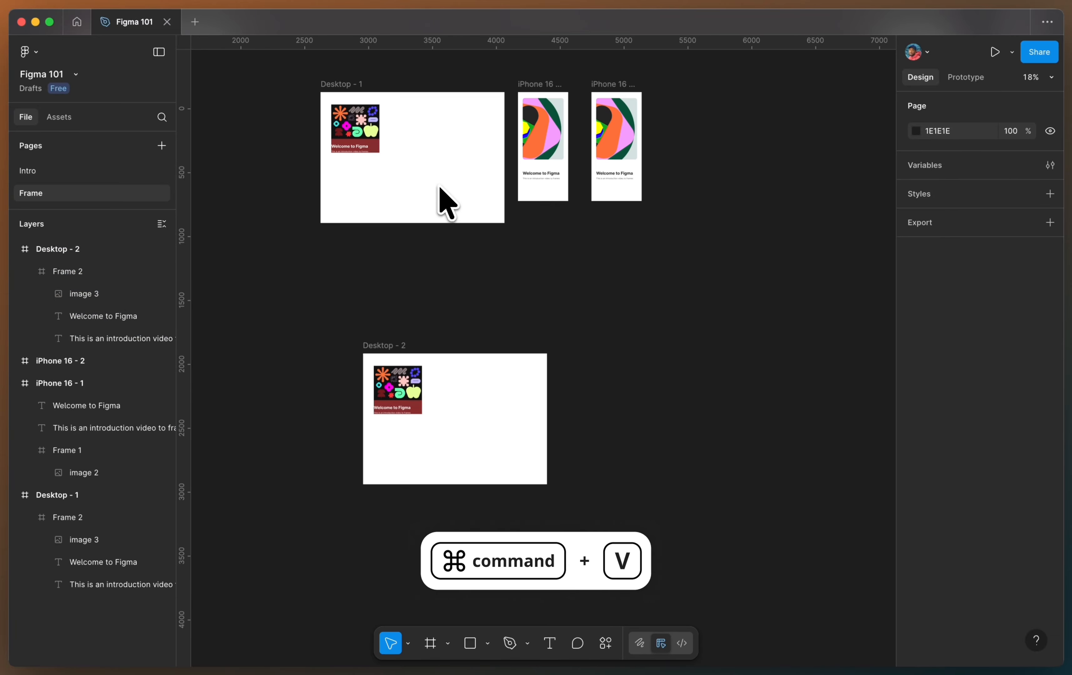
scroll(448, 203, up, 2)
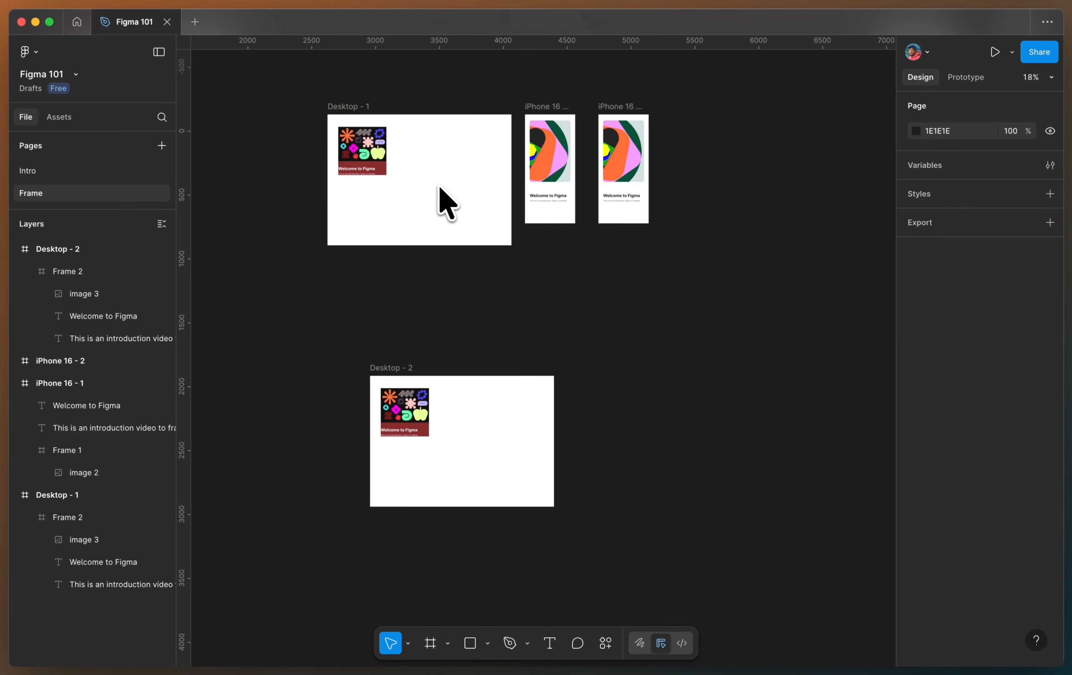